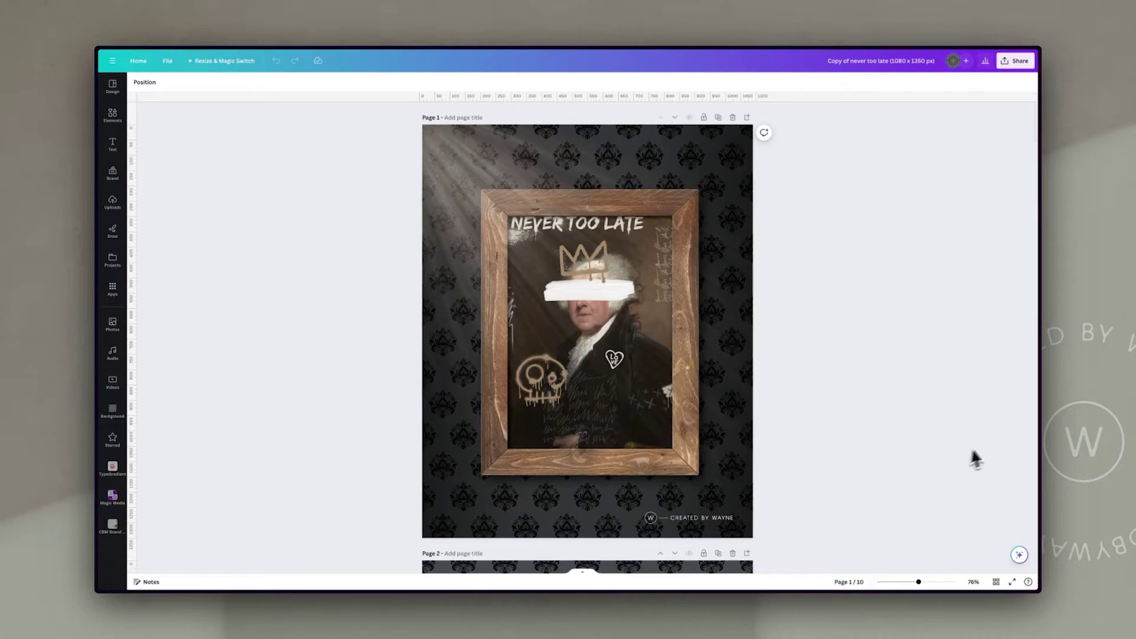
# - Drag the grouped damask tiles on page 2 until they snap flush to every page edge
pyautogui.scroll(-7, 937, 371)
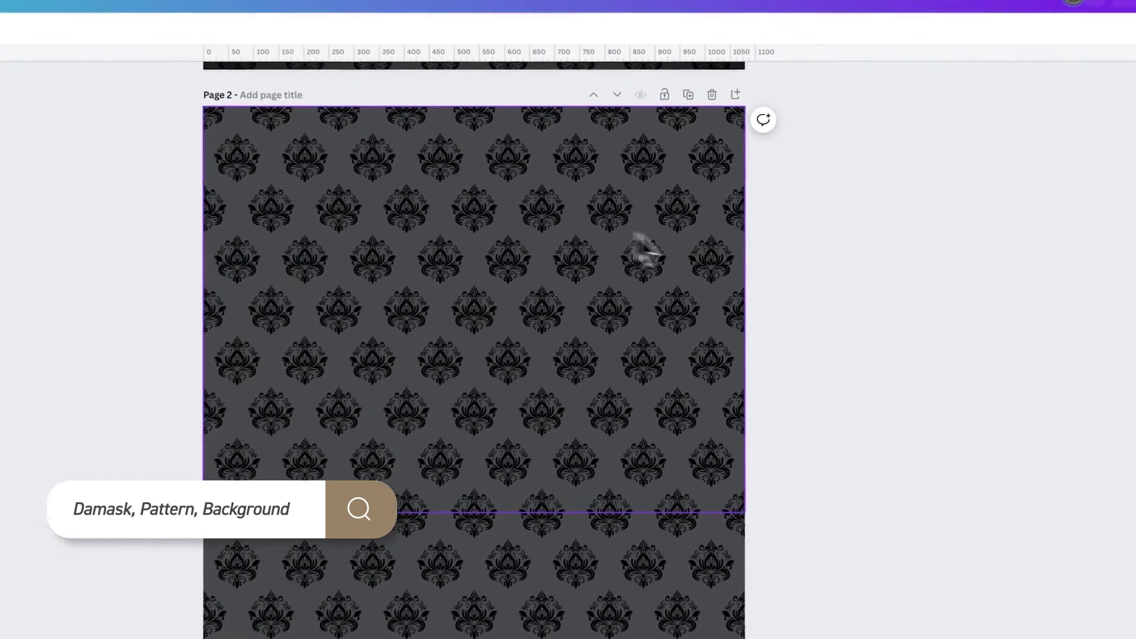
pyautogui.click(650, 219)
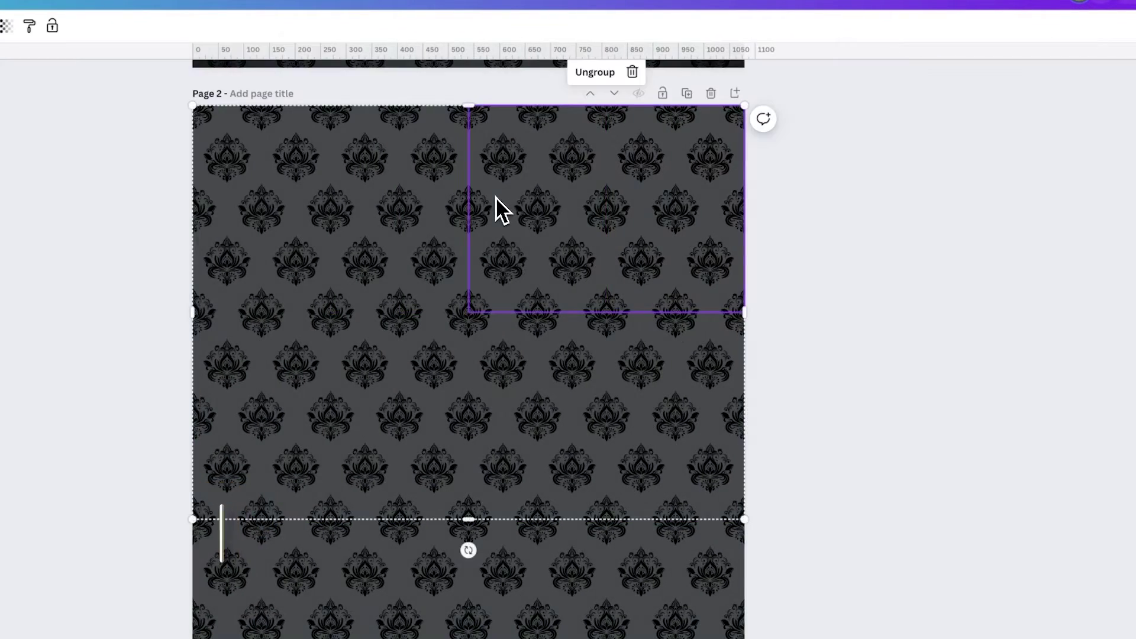
pyautogui.click(404, 200)
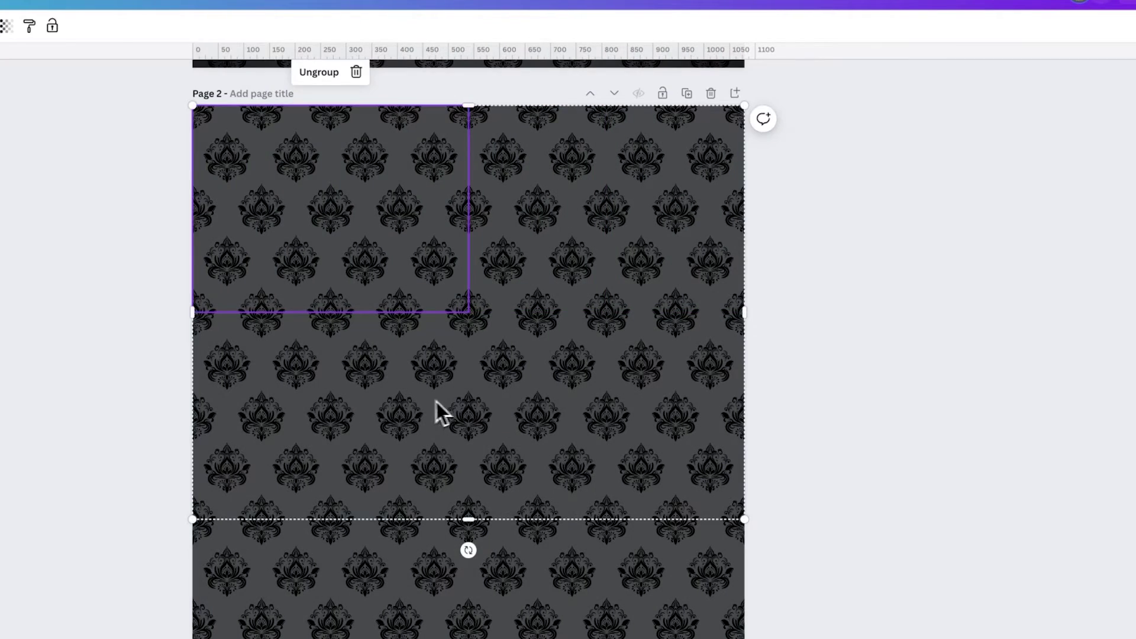
pyautogui.click(436, 411)
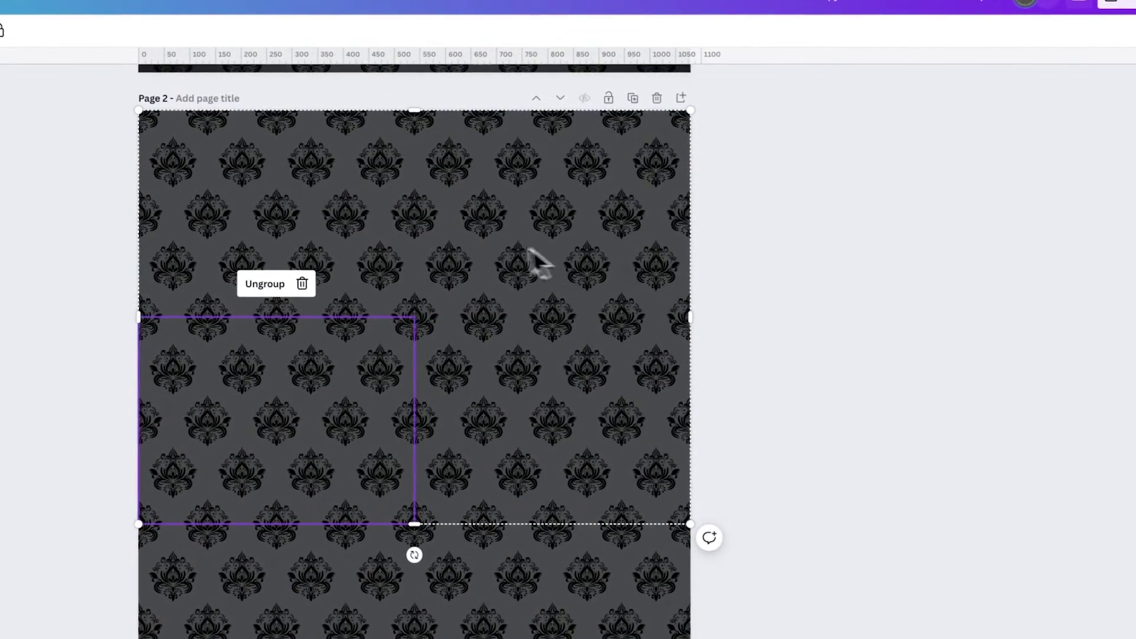
pyautogui.click(659, 233)
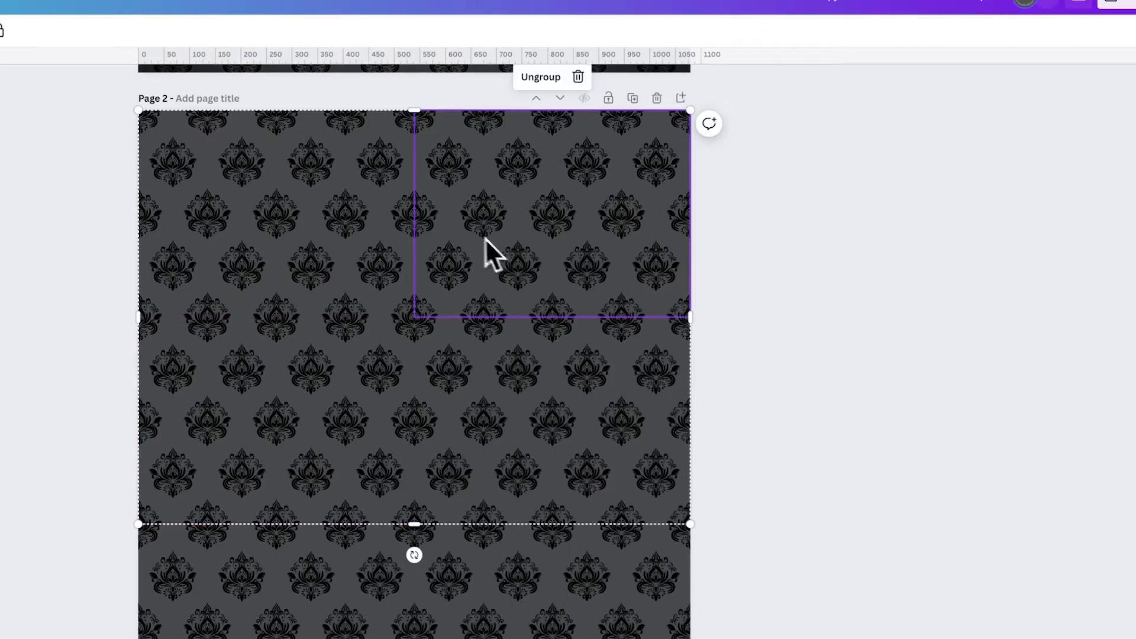
pyautogui.moveTo(345, 215); pyautogui.dragTo(416, 266)
pyautogui.moveTo(475, 296); pyautogui.dragTo(398, 243)
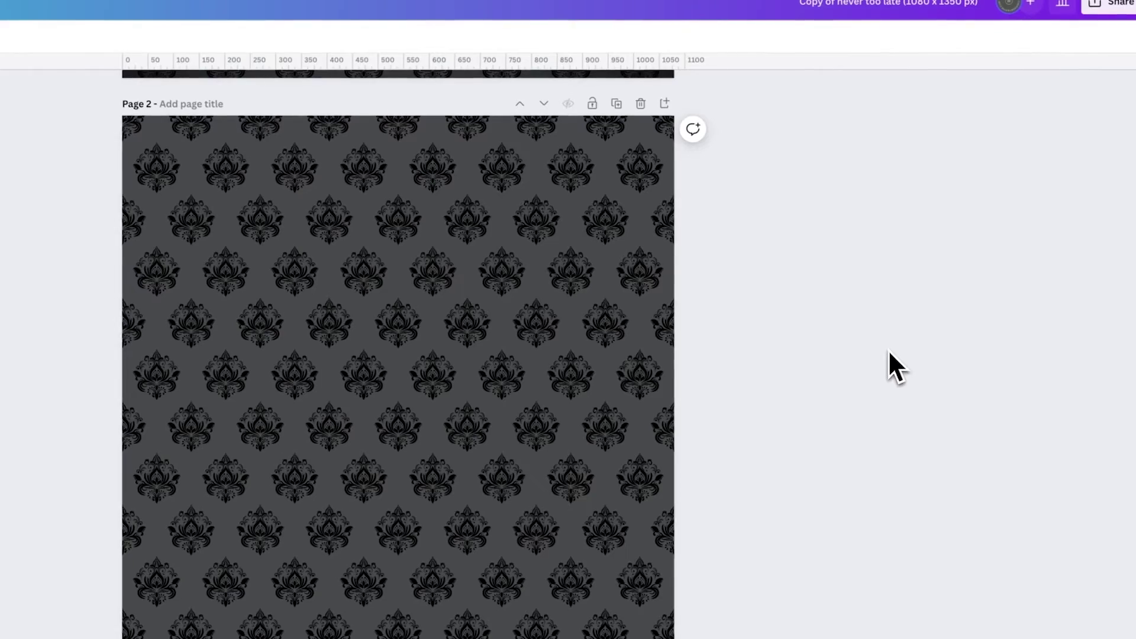
pyautogui.click(951, 386)
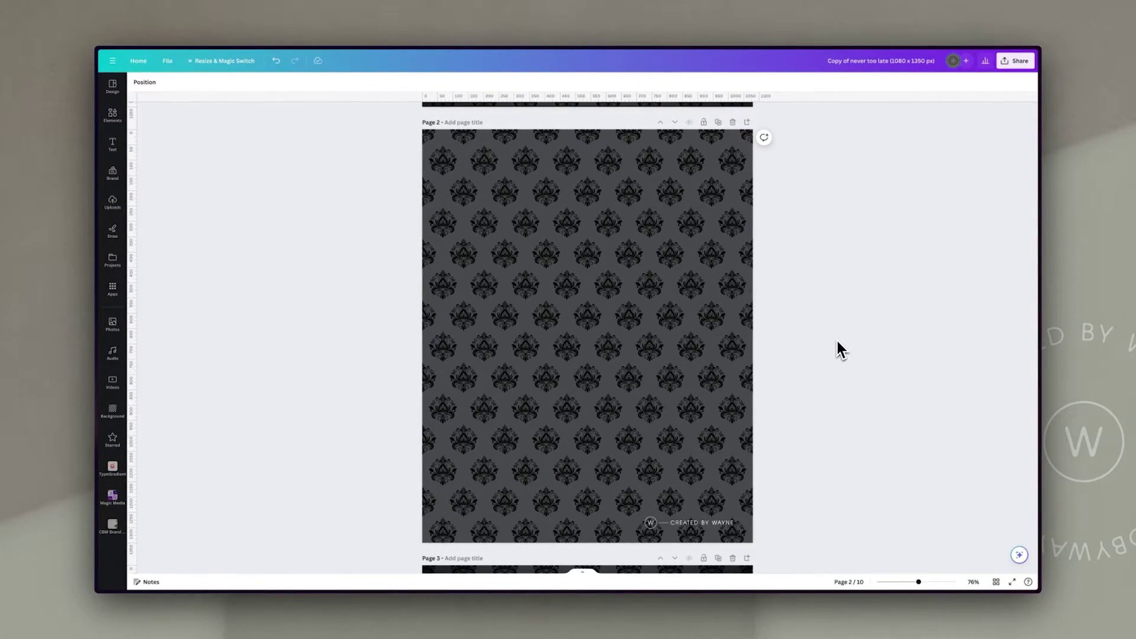
# - Shift the black gradient image on page 3 sideways until it sits over the damask pattern
pyautogui.scroll(-3, 836, 340)
pyautogui.scroll(-4, 836, 342)
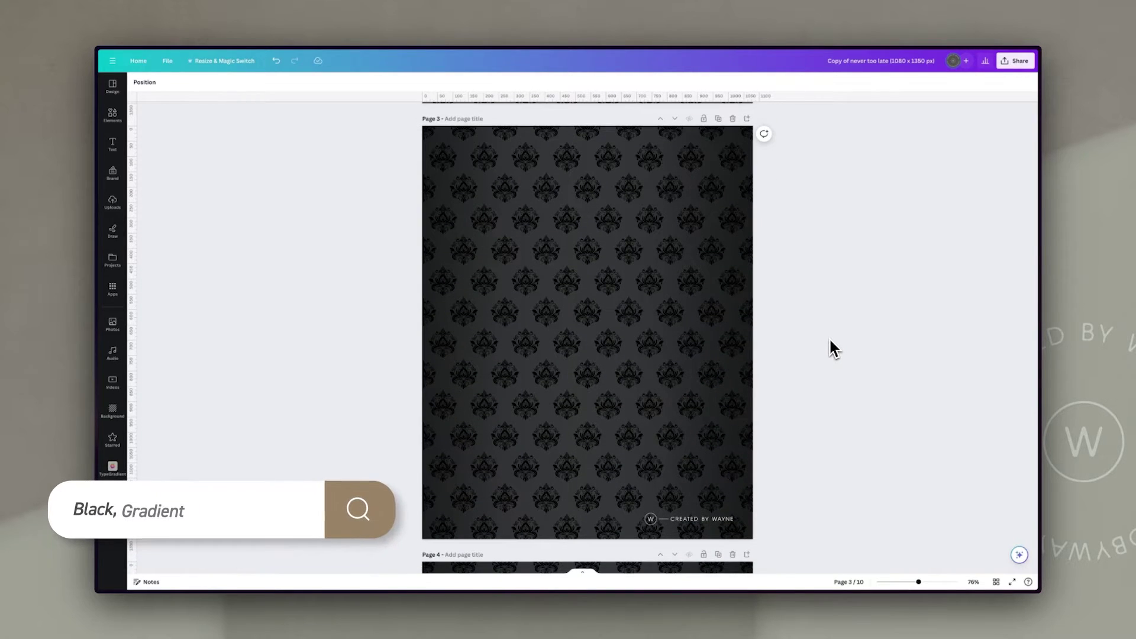
pyautogui.click(538, 322)
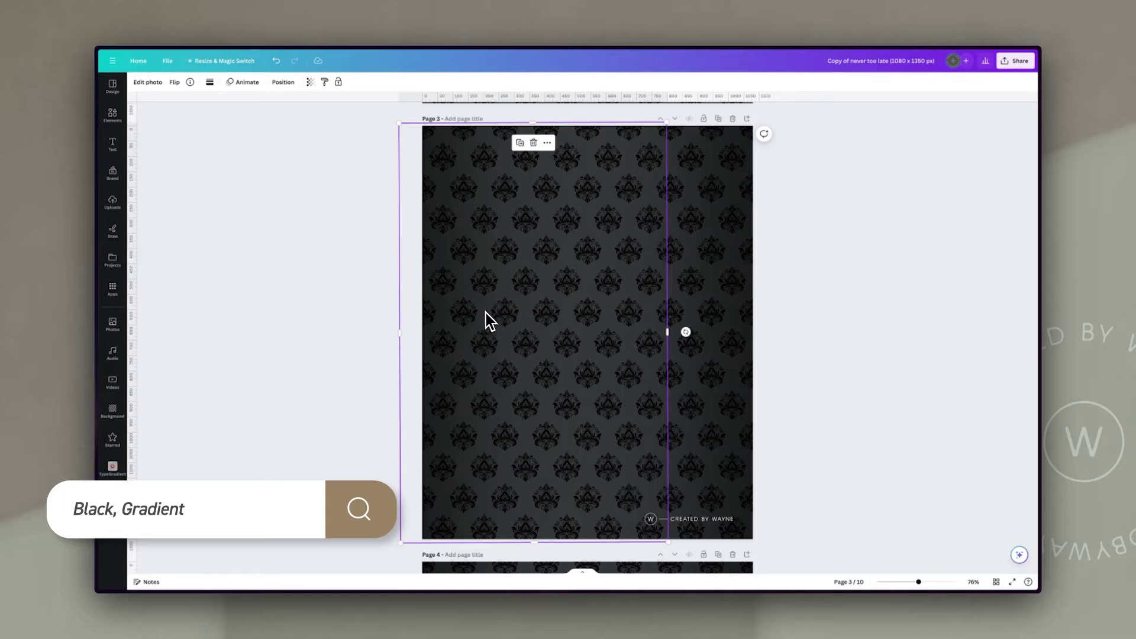
pyautogui.moveTo(469, 318); pyautogui.dragTo(635, 312)
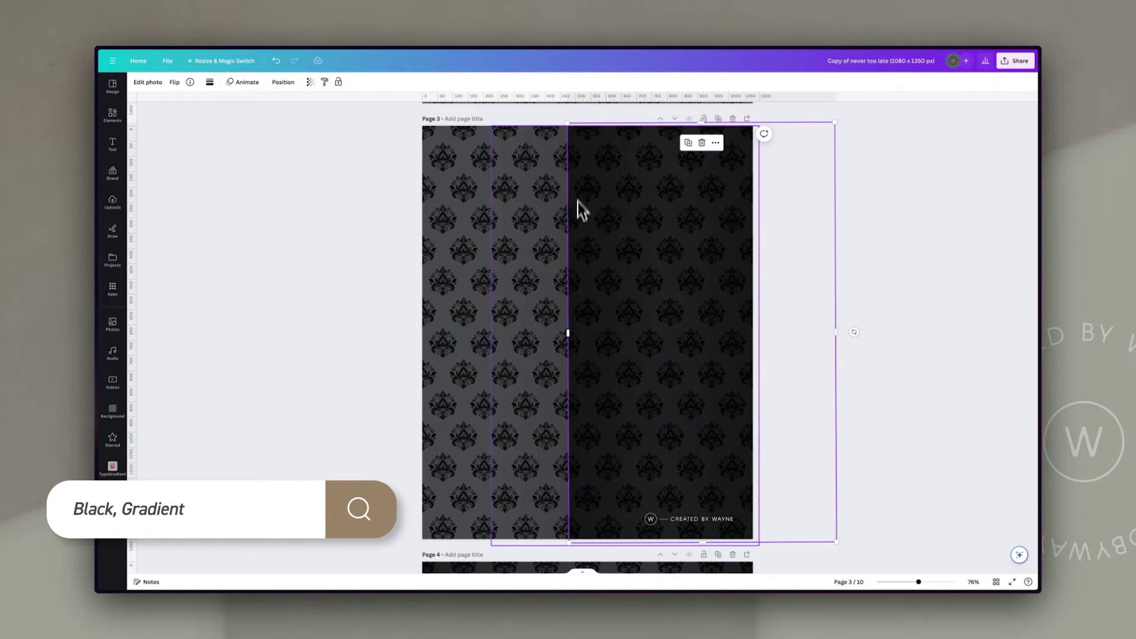
pyautogui.moveTo(594, 373); pyautogui.dragTo(320, 389)
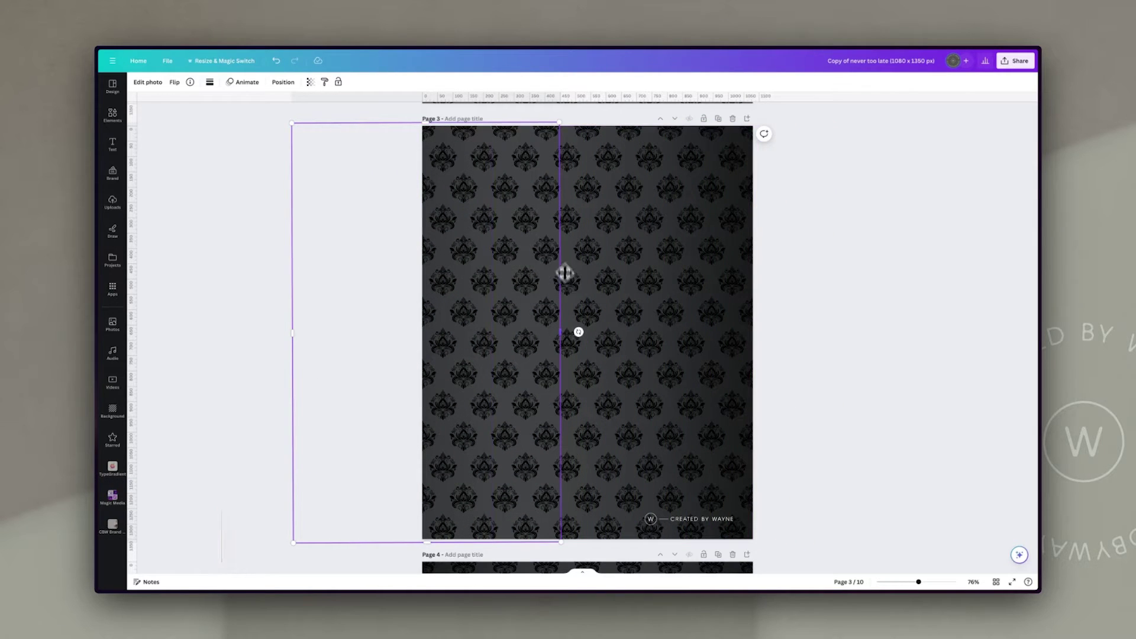
pyautogui.moveTo(362, 340); pyautogui.dragTo(480, 346)
pyautogui.moveTo(680, 328); pyautogui.dragTo(761, 314)
pyautogui.click(828, 306)
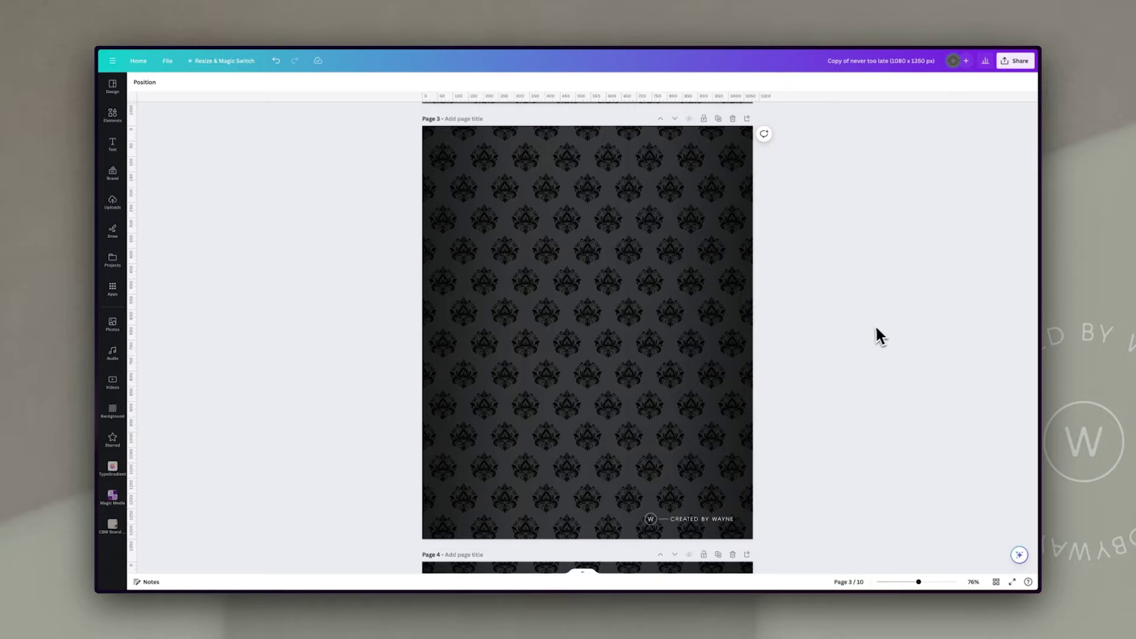
pyautogui.scroll(-7, 814, 358)
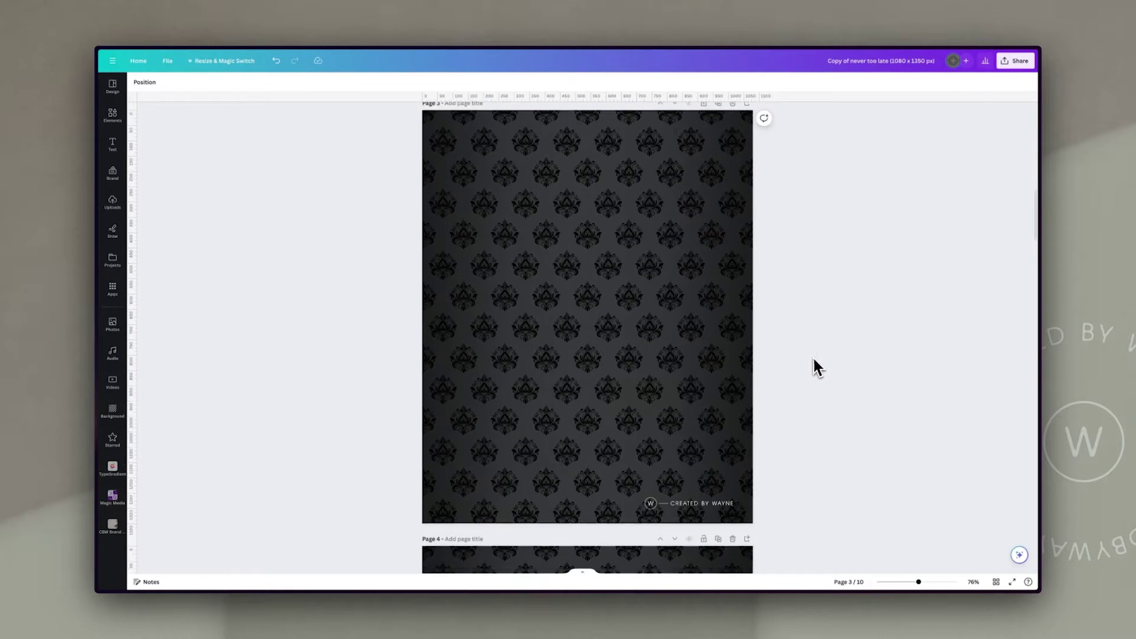
# - Scroll down past page 4 to page 5, showing the portrait in its wooden frame
pyautogui.scroll(-1, 810, 373)
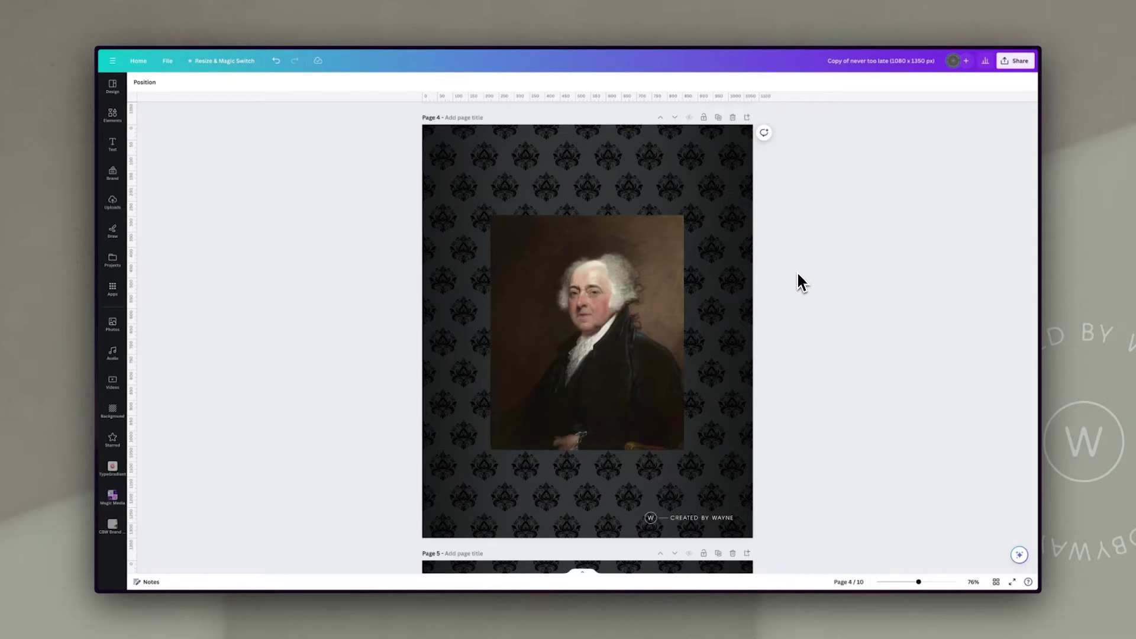
pyautogui.scroll(-6, 808, 278)
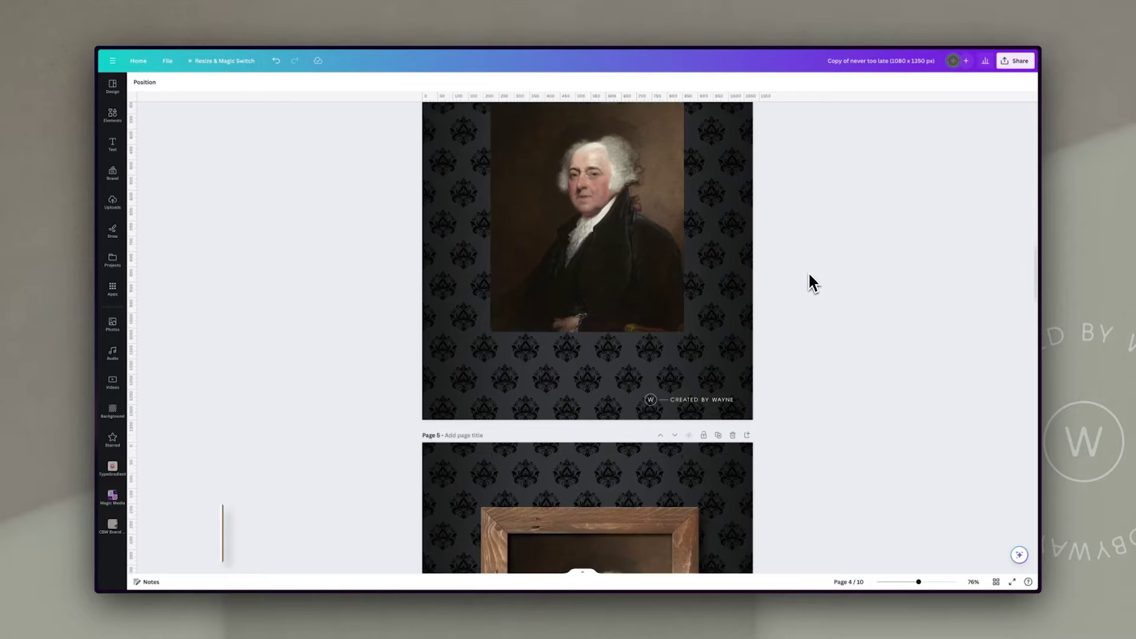
pyautogui.scroll(-2, 803, 281)
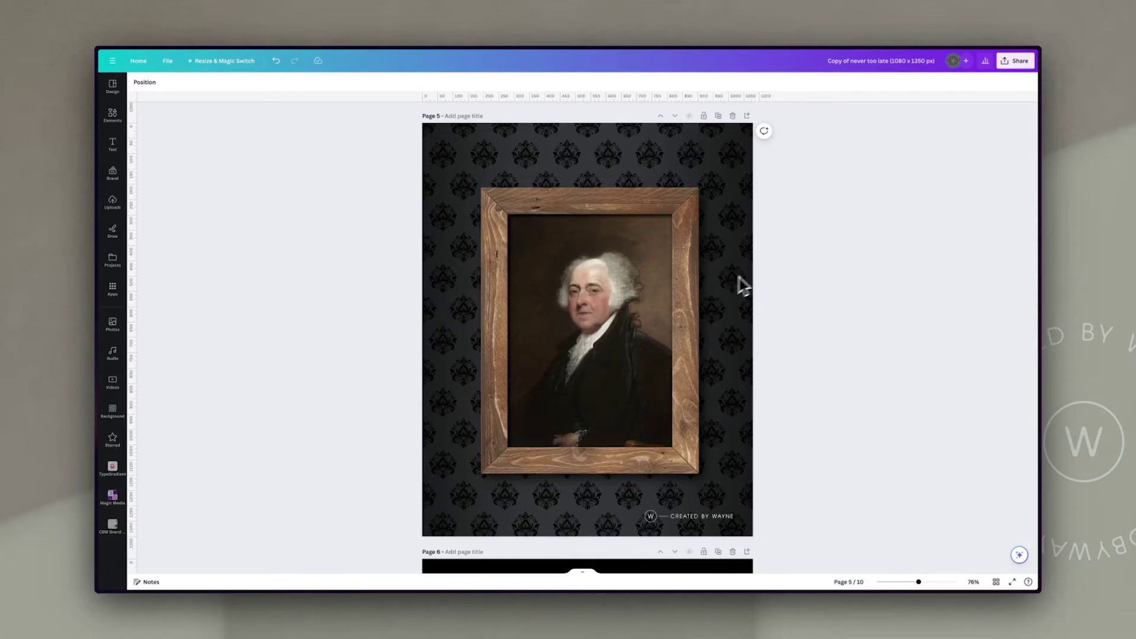
pyautogui.moveTo(918, 581); pyautogui.dragTo(940, 581)
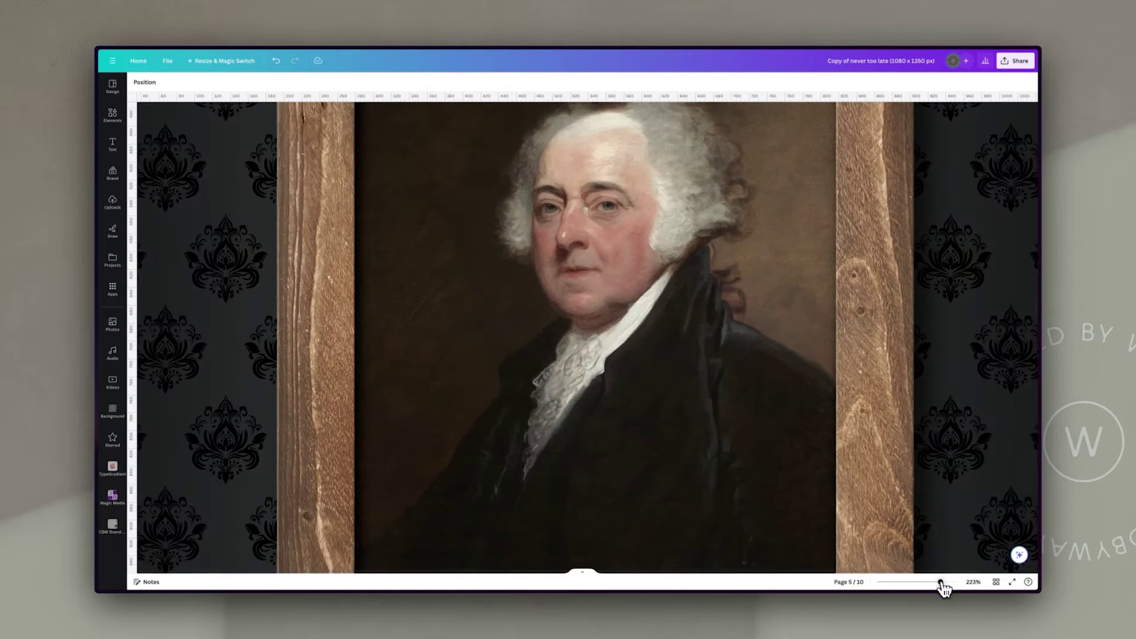
pyautogui.scroll(5, 763, 402)
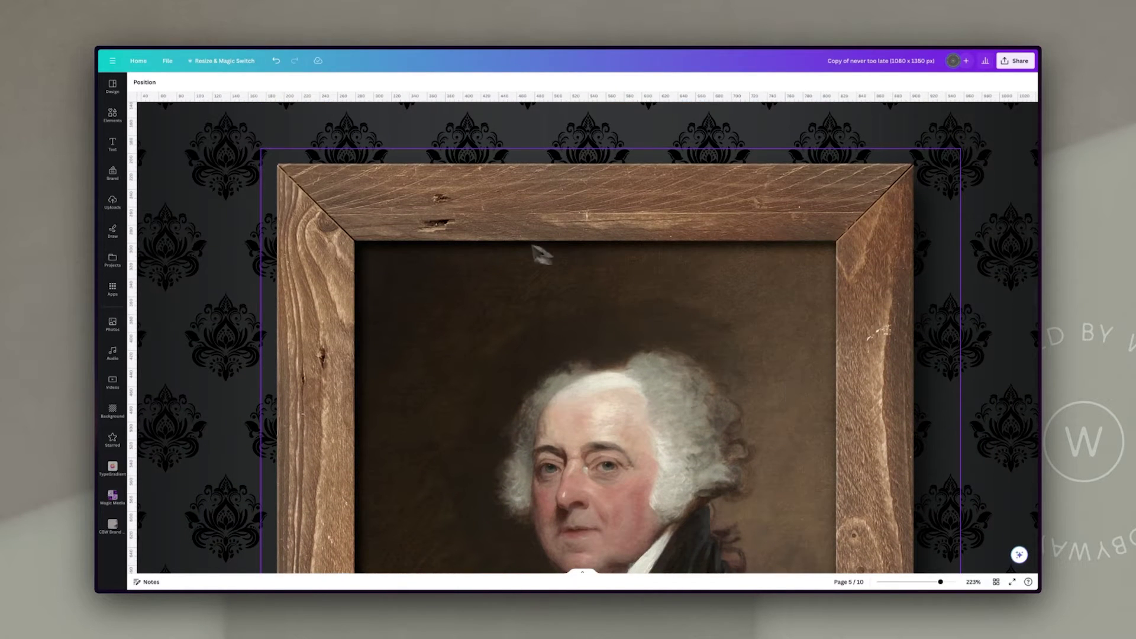
pyautogui.scroll(-3, 313, 361)
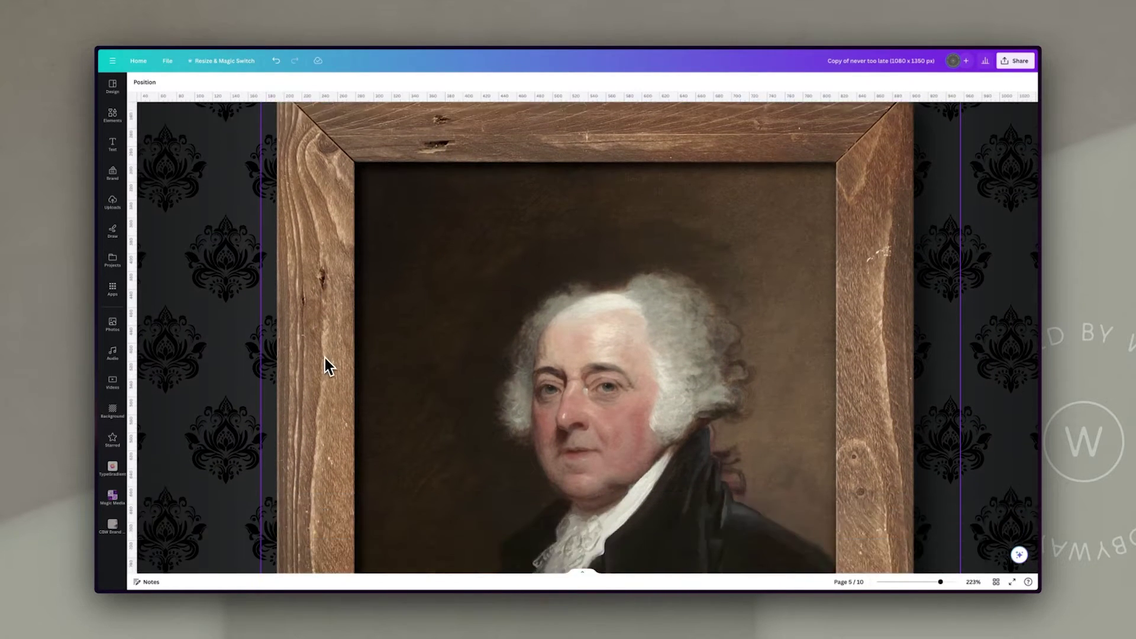
pyautogui.scroll(-6, 911, 349)
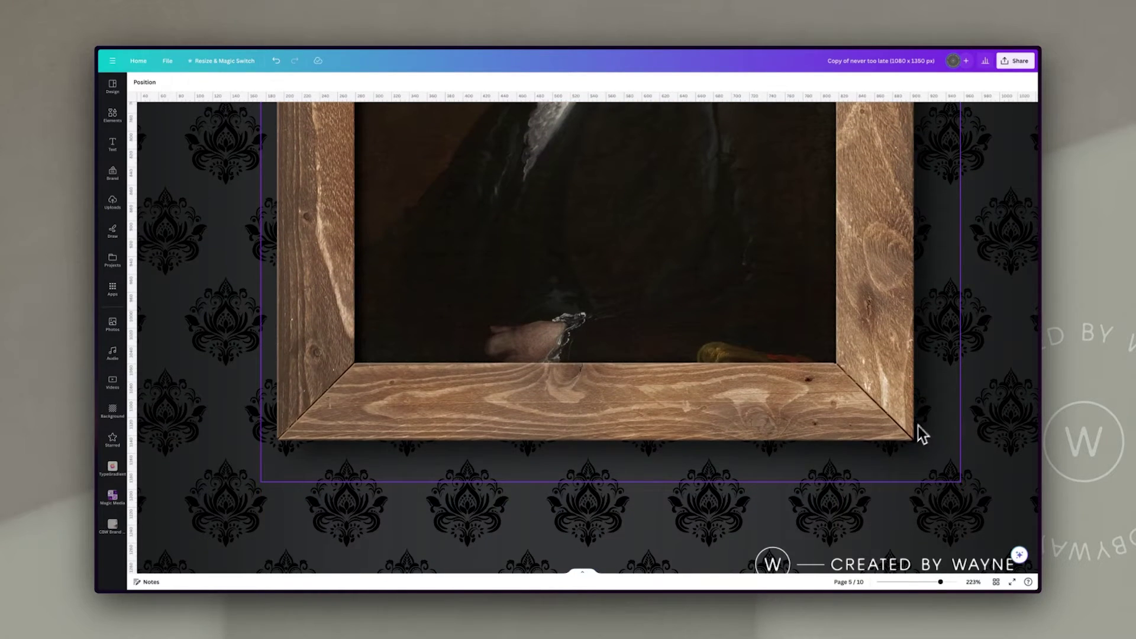
pyautogui.click(900, 436)
pyautogui.moveTo(900, 436)
pyautogui.mouseDown()
pyautogui.moveTo(878, 431)
pyautogui.moveTo(846, 391)
pyautogui.moveTo(940, 404)
pyautogui.moveTo(914, 467)
pyautogui.moveTo(834, 436)
pyautogui.moveTo(879, 393)
pyautogui.moveTo(911, 425)
pyautogui.mouseUp()
pyautogui.moveTo(940, 582); pyautogui.dragTo(918, 582)
pyautogui.click(848, 356)
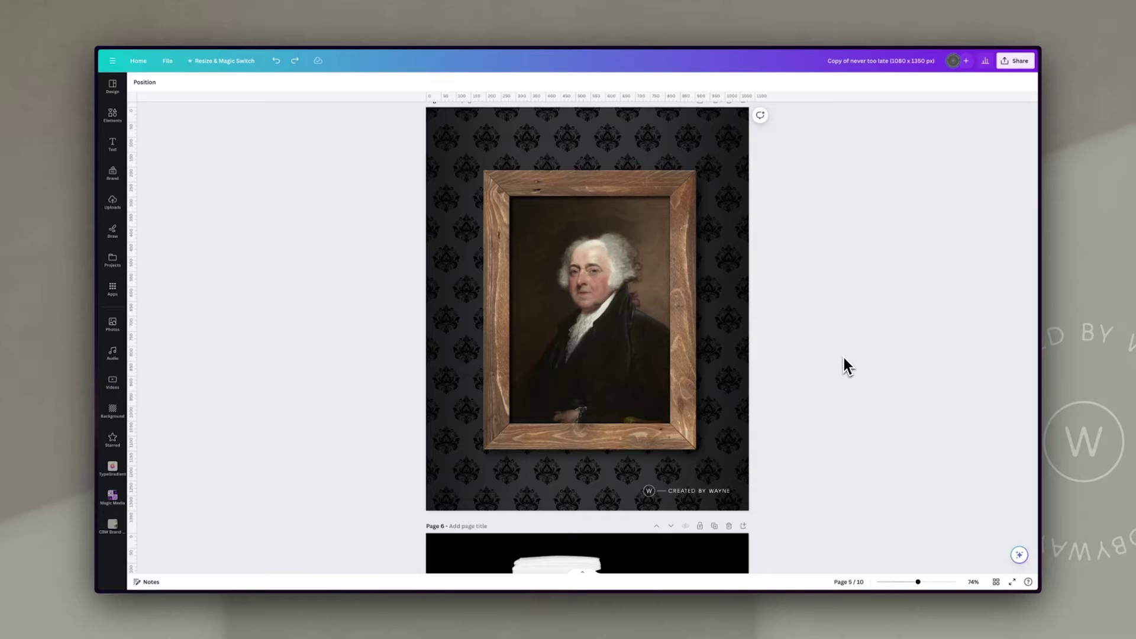
# - Scroll from page 5 down to page 6 with the graffiti crown, skull and heart
pyautogui.scroll(1, 843, 358)
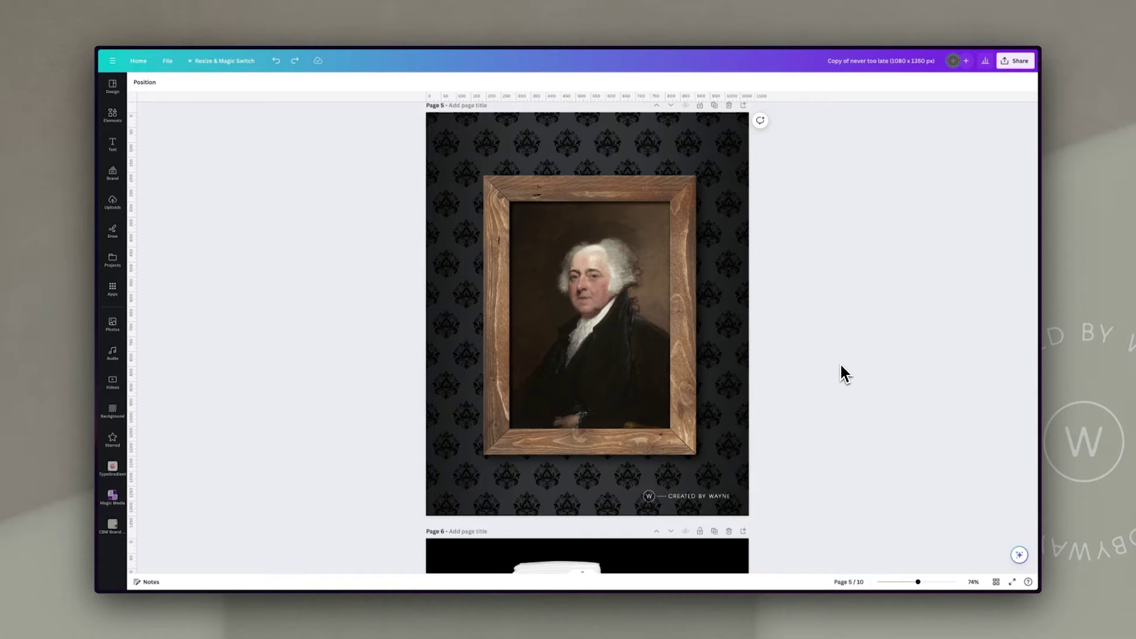
pyautogui.scroll(-5, 841, 368)
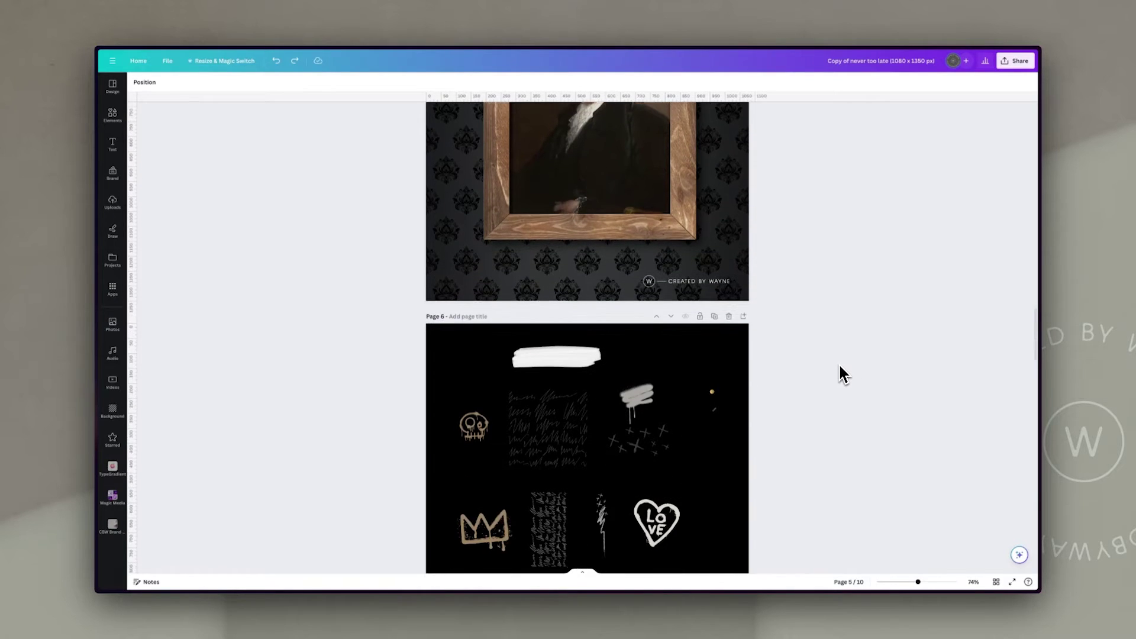
pyautogui.scroll(-2, 840, 367)
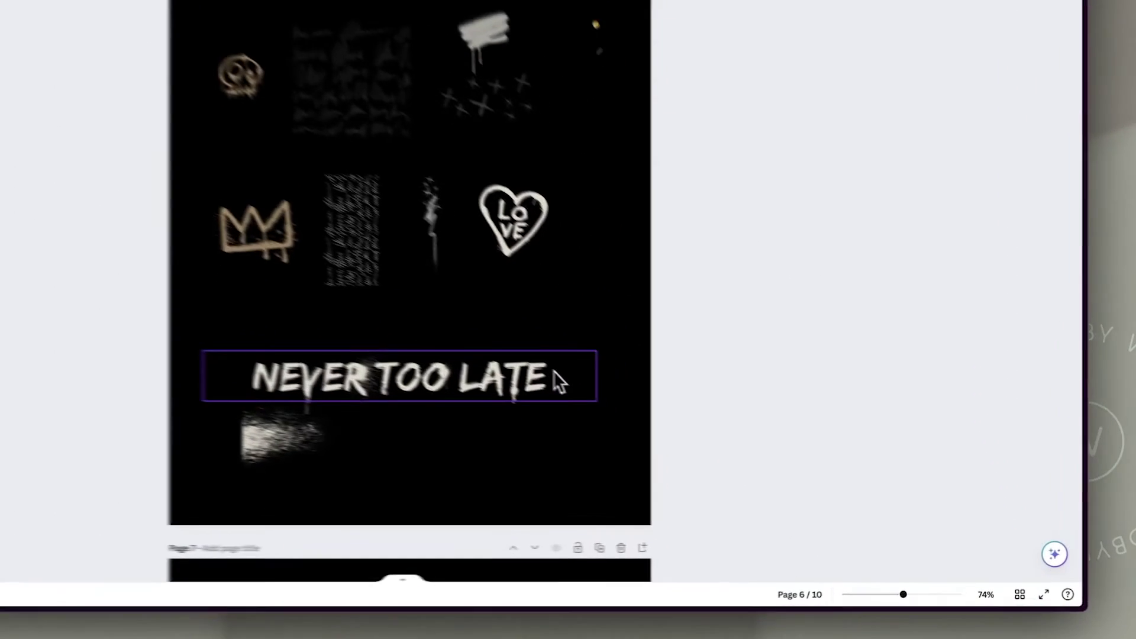
pyautogui.click(685, 440)
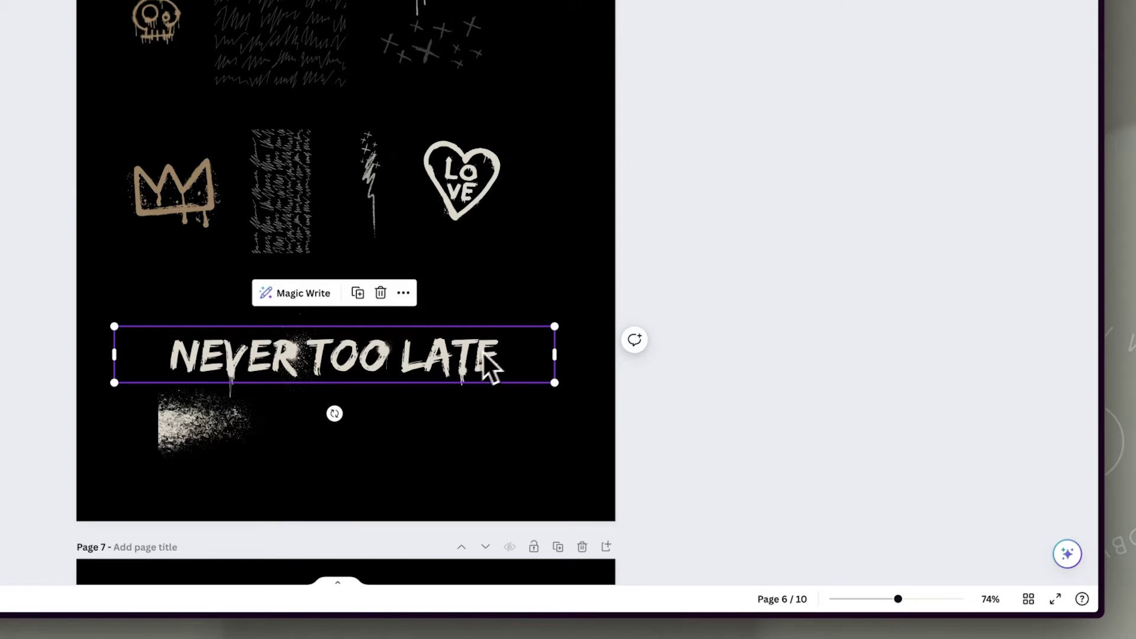
pyautogui.moveTo(499, 357); pyautogui.dragTo(490, 297)
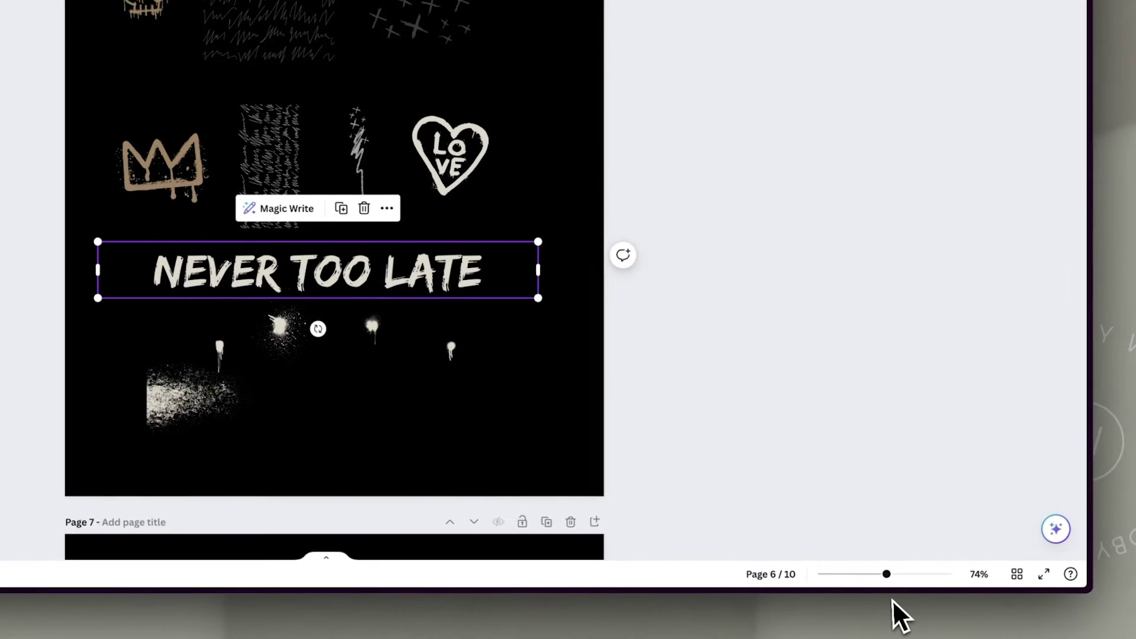
pyautogui.hotkey('ctrl', 'z')
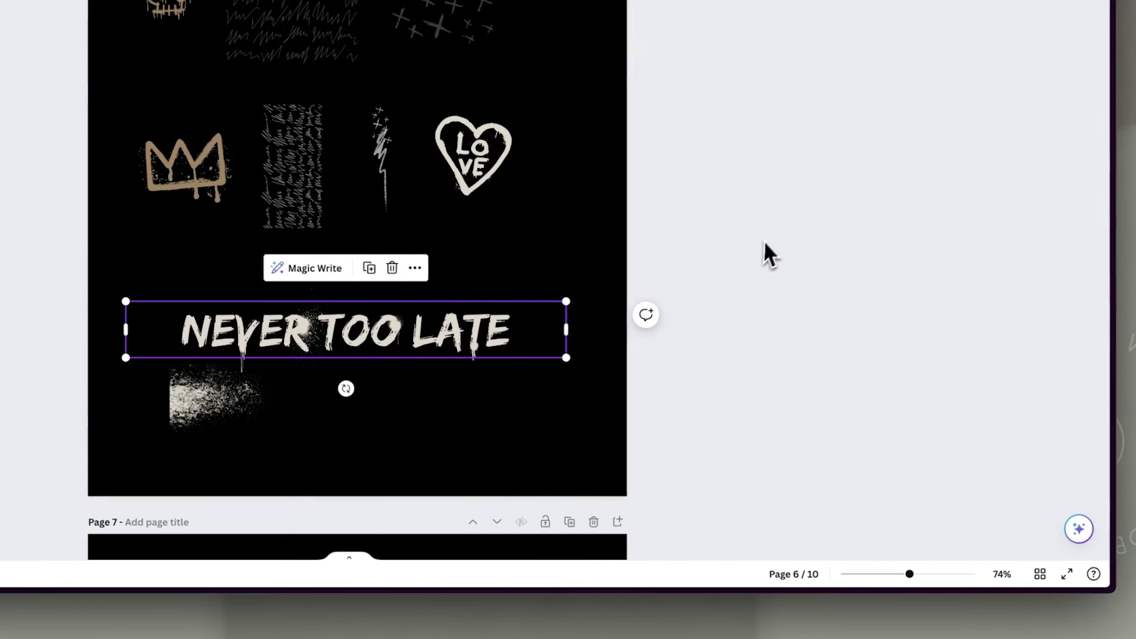
pyautogui.click(698, 269)
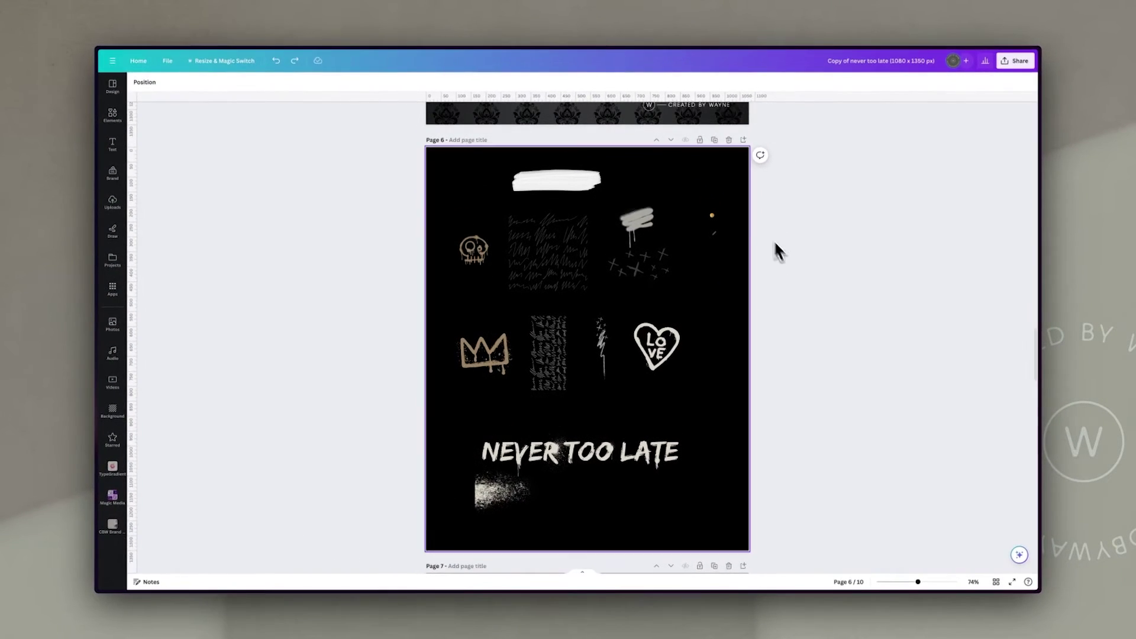
pyautogui.click(711, 210)
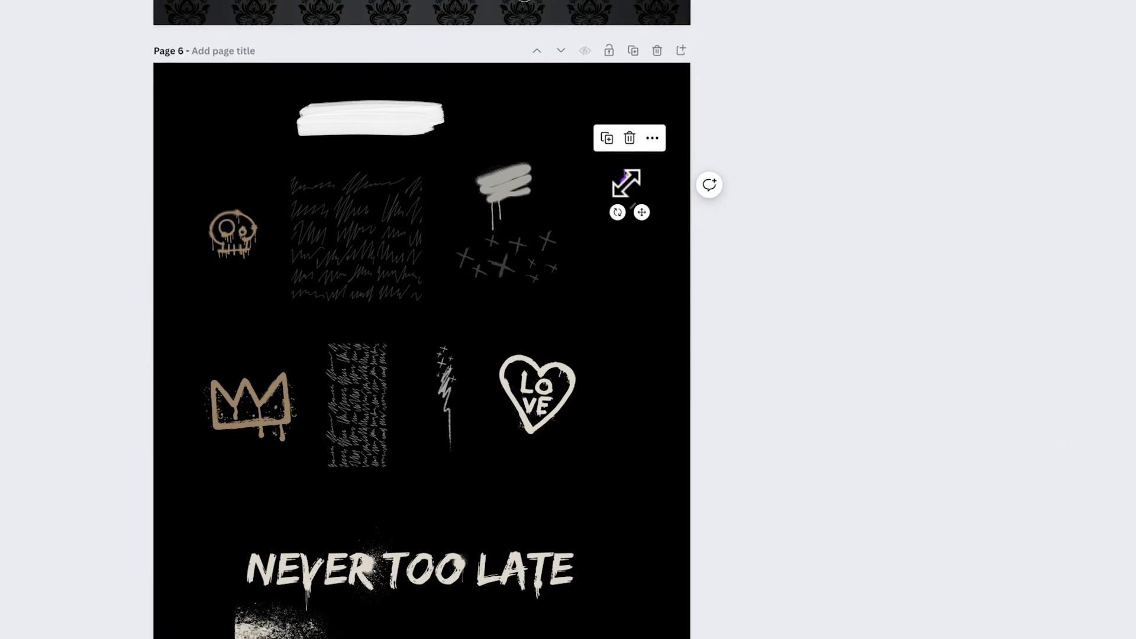
pyautogui.moveTo(635, 185); pyautogui.dragTo(478, 344)
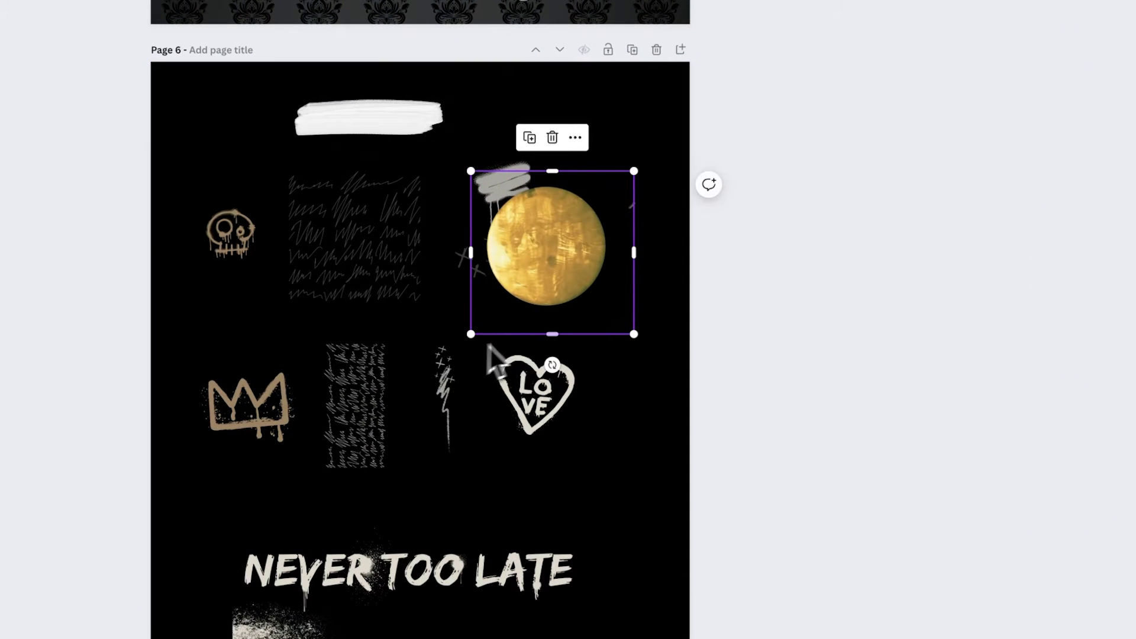
pyautogui.hotkey('ctrl', 'z')
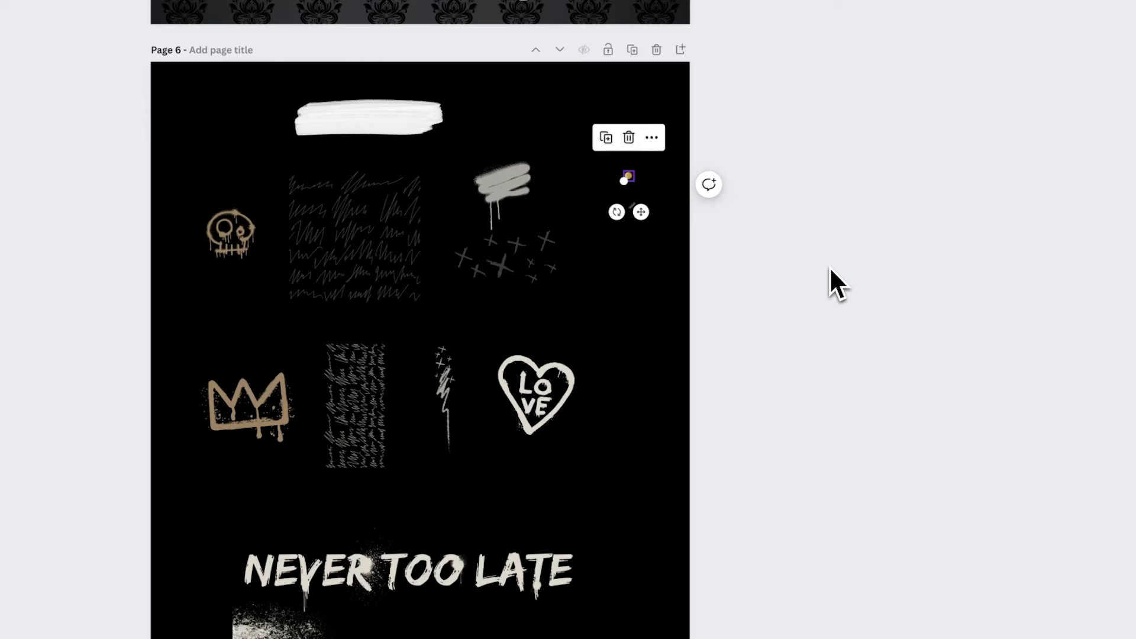
pyautogui.click(648, 279)
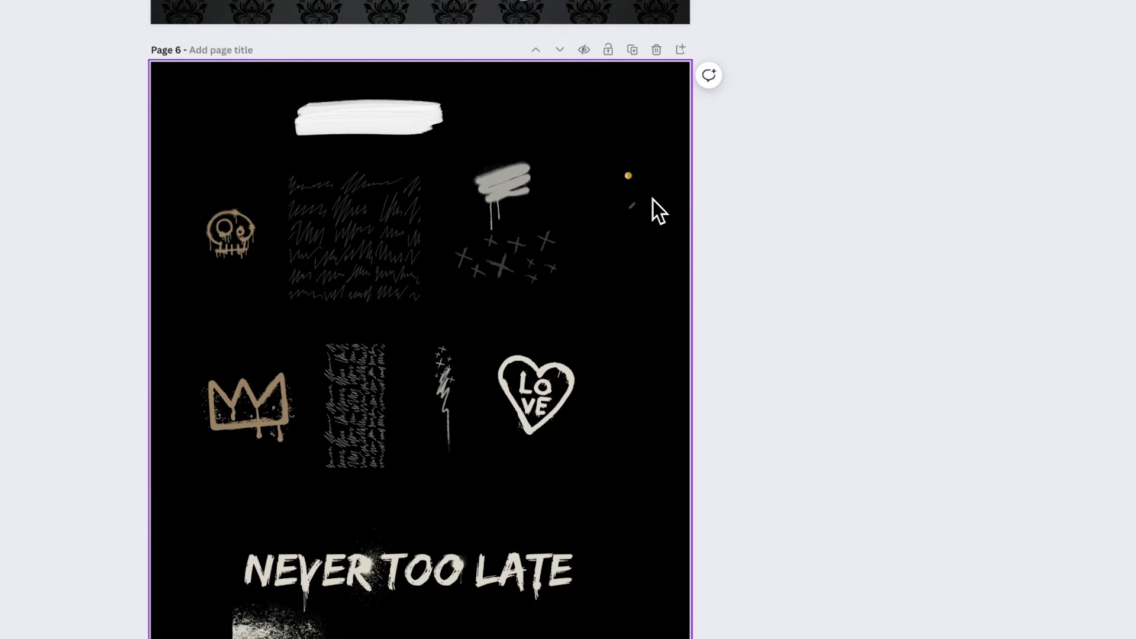
pyautogui.moveTo(652, 199); pyautogui.dragTo(597, 243)
pyautogui.click(627, 331)
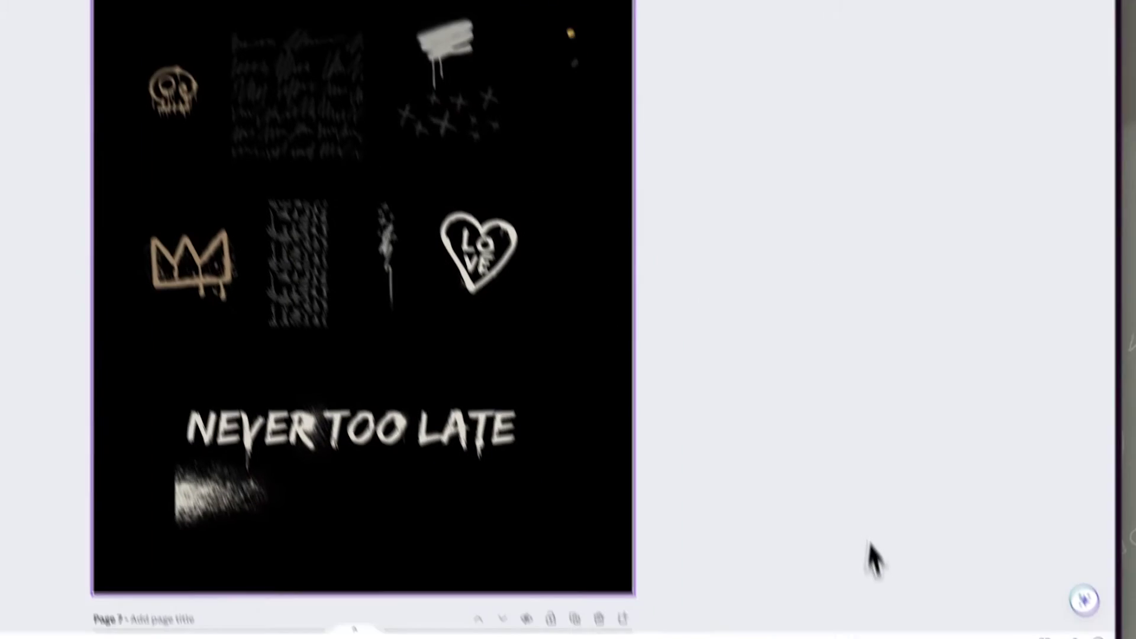
pyautogui.moveTo(888, 577); pyautogui.dragTo(930, 575)
pyautogui.scroll(5, 735, 329)
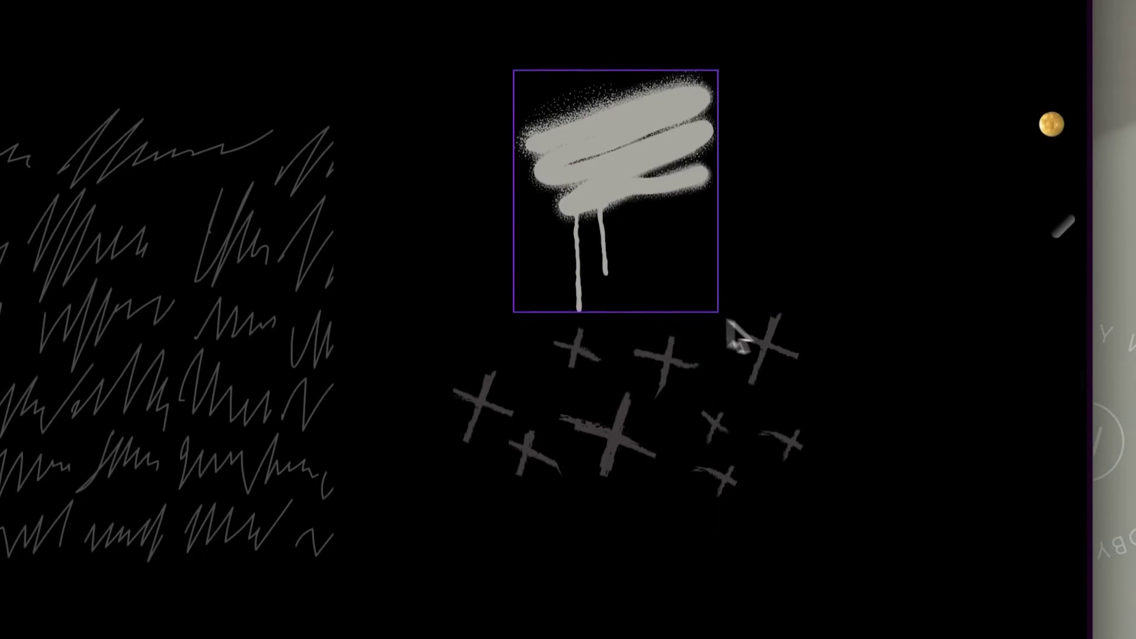
pyautogui.hscroll(3, 621, 340)
pyautogui.click(849, 229)
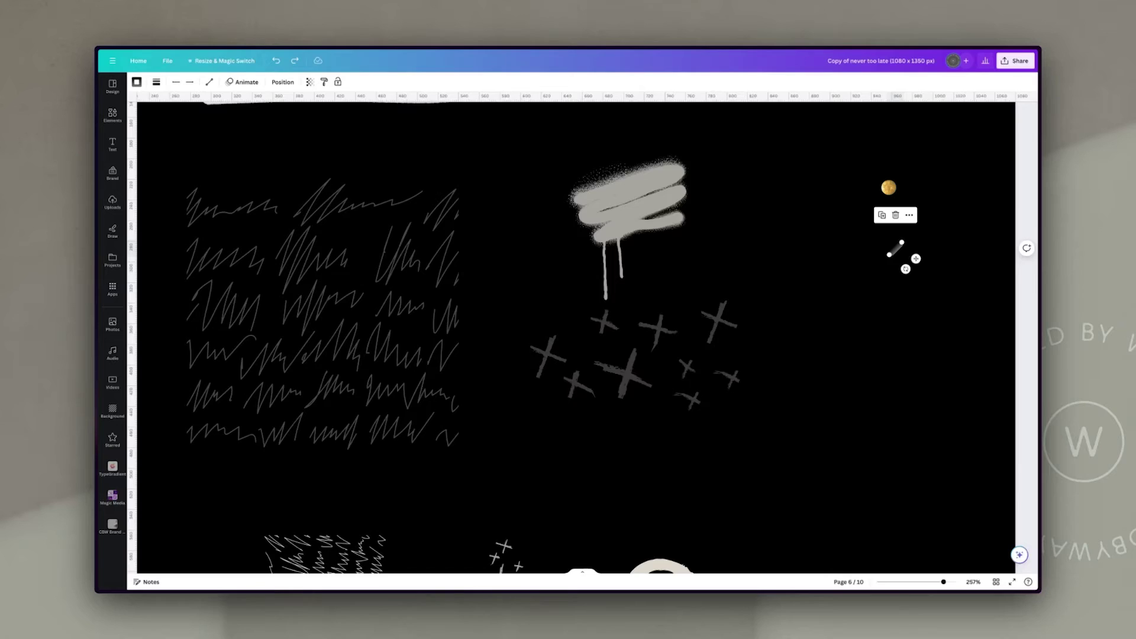
# - Zoom page 6 to fit the window at 86% and show the brand kit panel
pyautogui.hotkey('ctrl', 'alt', '0')
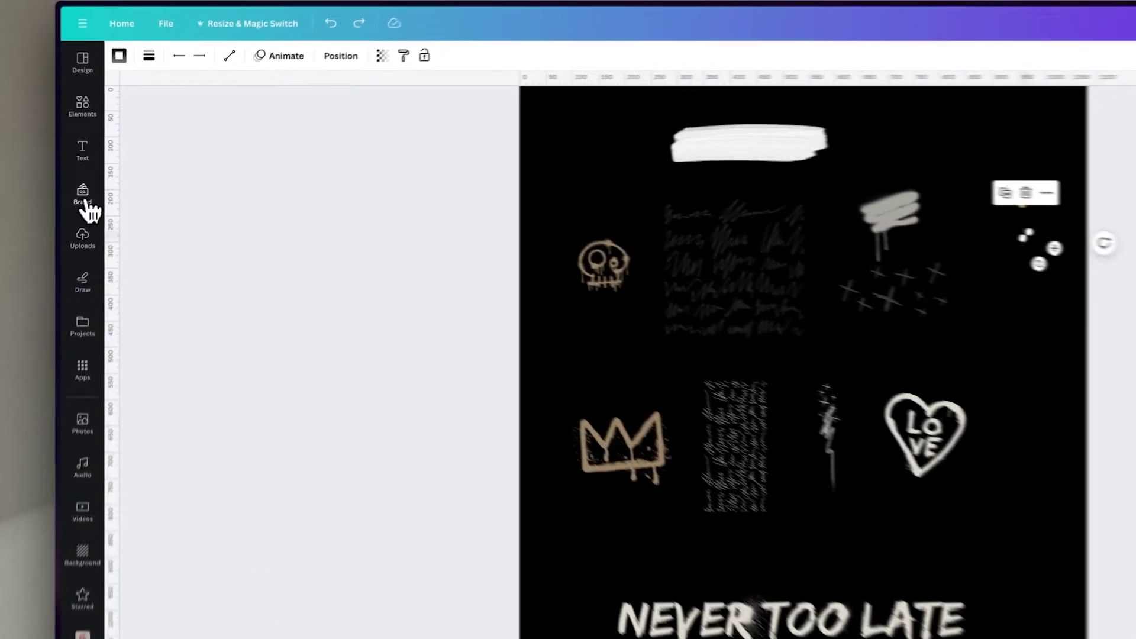
pyautogui.click(112, 173)
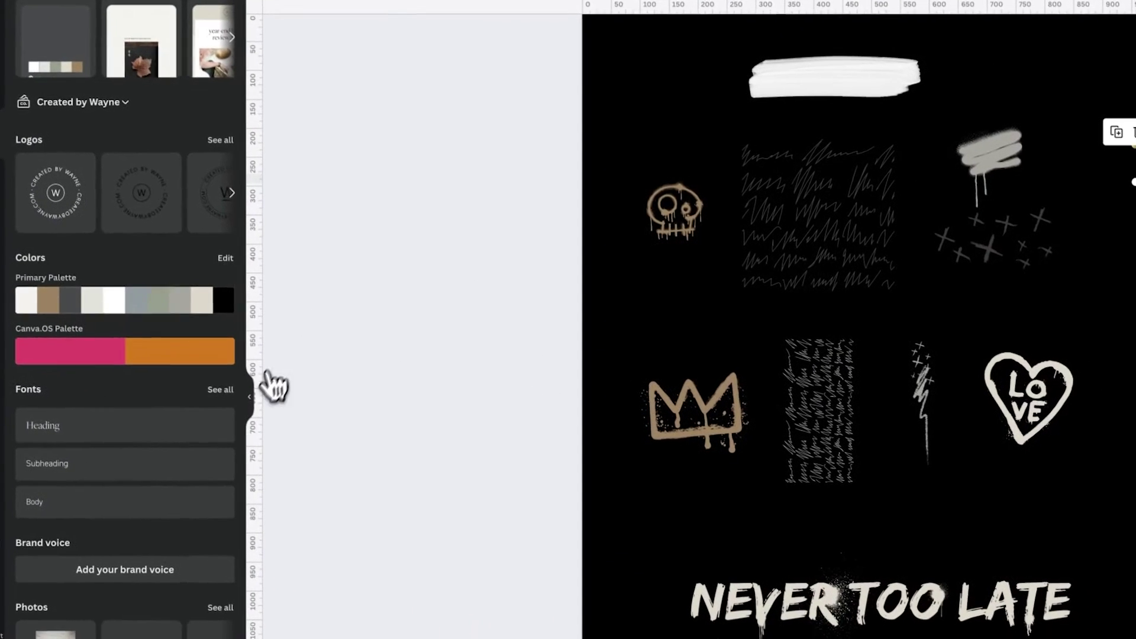
# - Close the brand kit panel, clear the selection and move on to the brushstroked portrait page
pyautogui.click(343, 463)
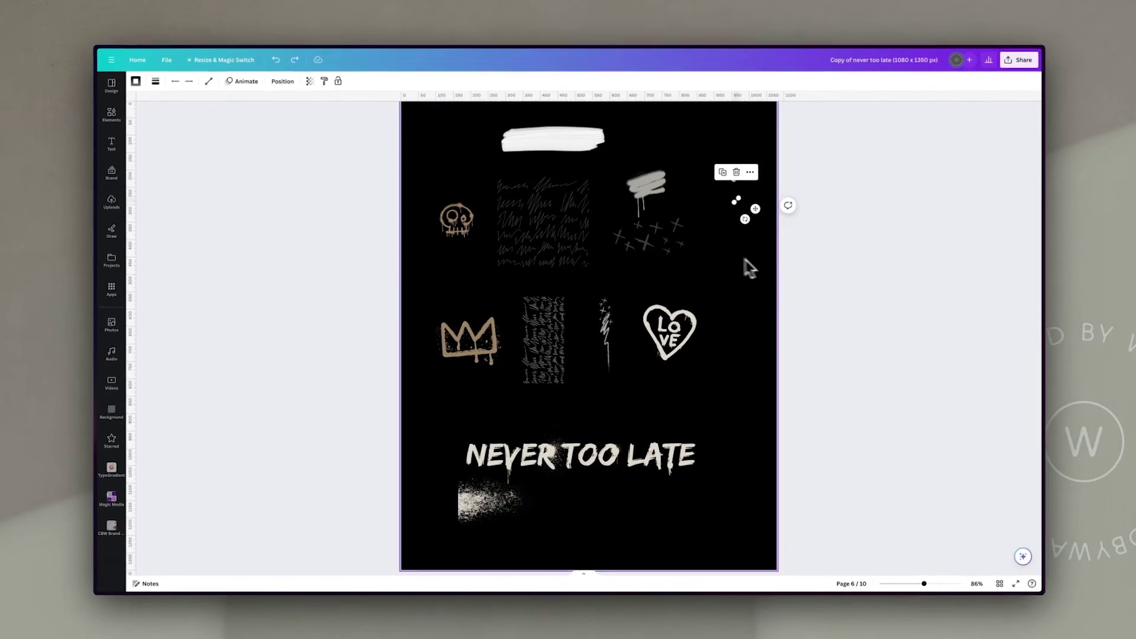
pyautogui.click(1099, 372)
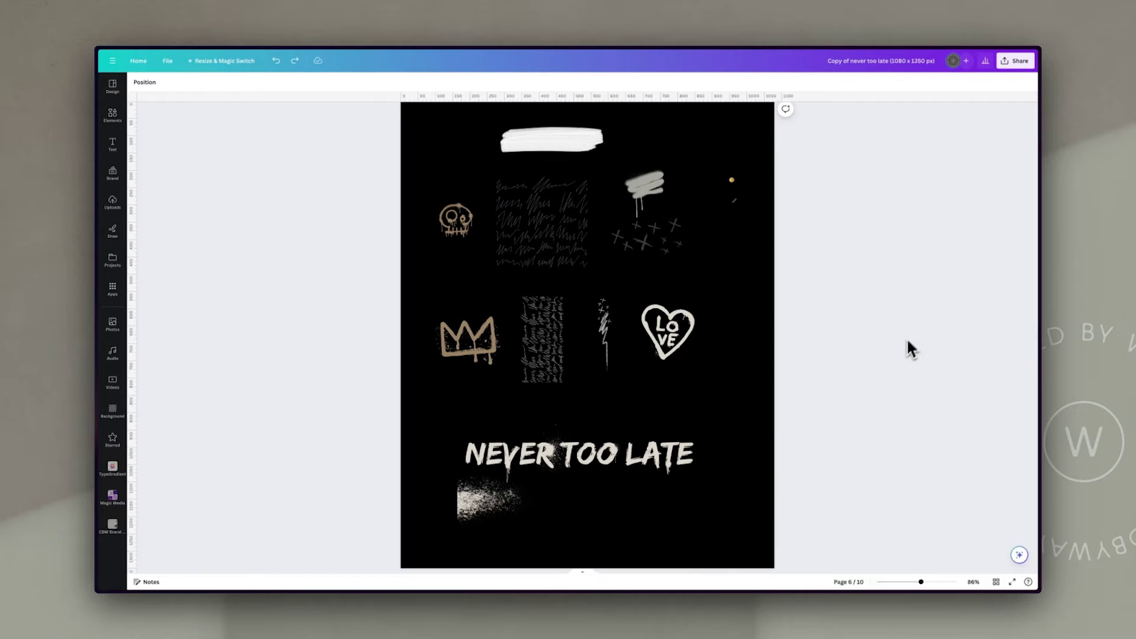
pyautogui.scroll(-2, 870, 385)
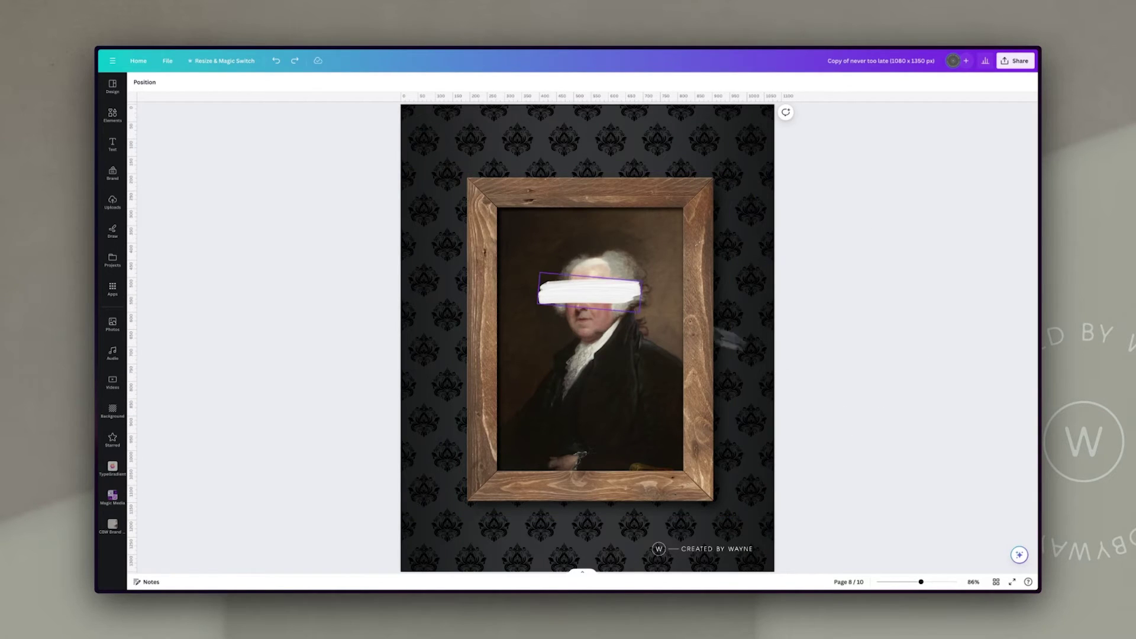
# - Check the white eye brushstroke, then move on to page 9's crowned, titled portrait
pyautogui.click(598, 296)
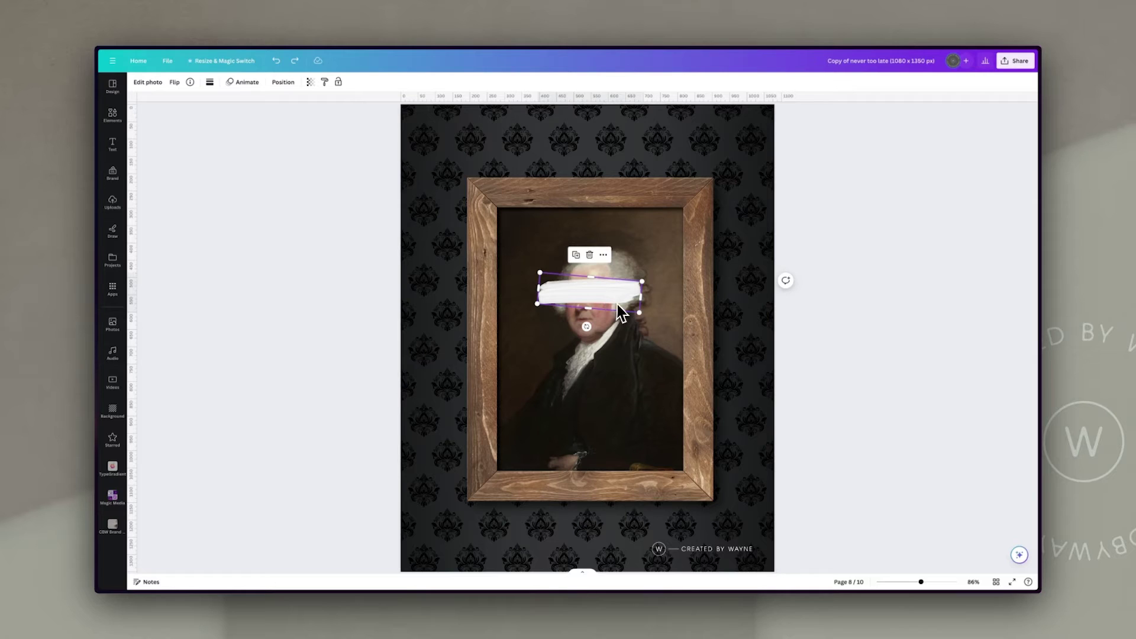
pyautogui.click(847, 305)
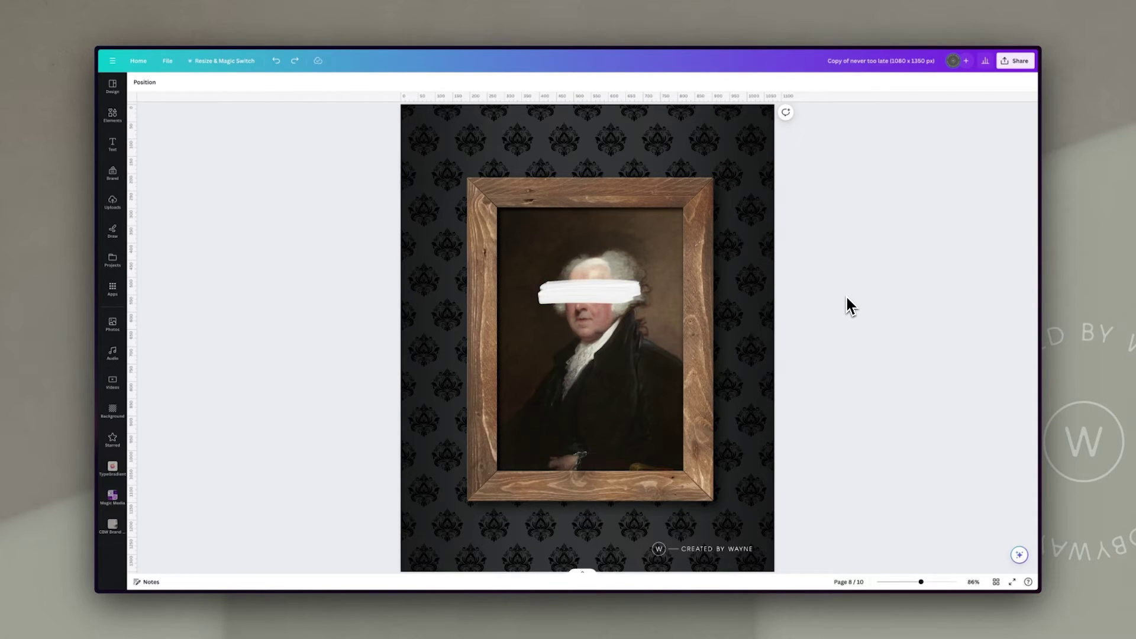
pyautogui.scroll(-1, 858, 329)
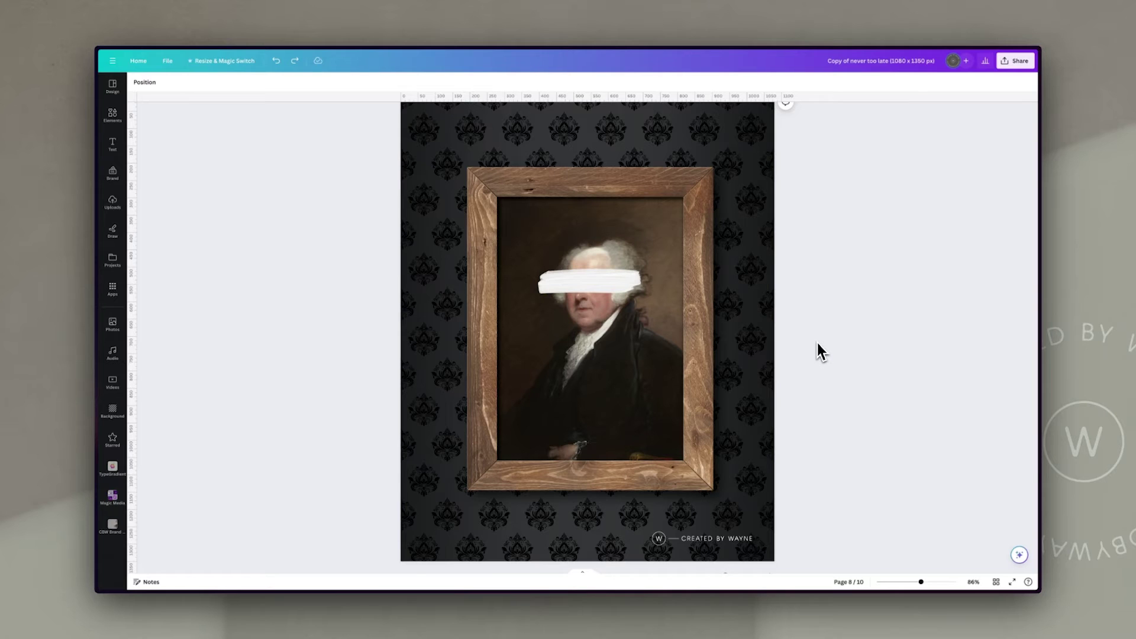
pyautogui.scroll(-2, 816, 346)
pyautogui.scroll(-8, 814, 345)
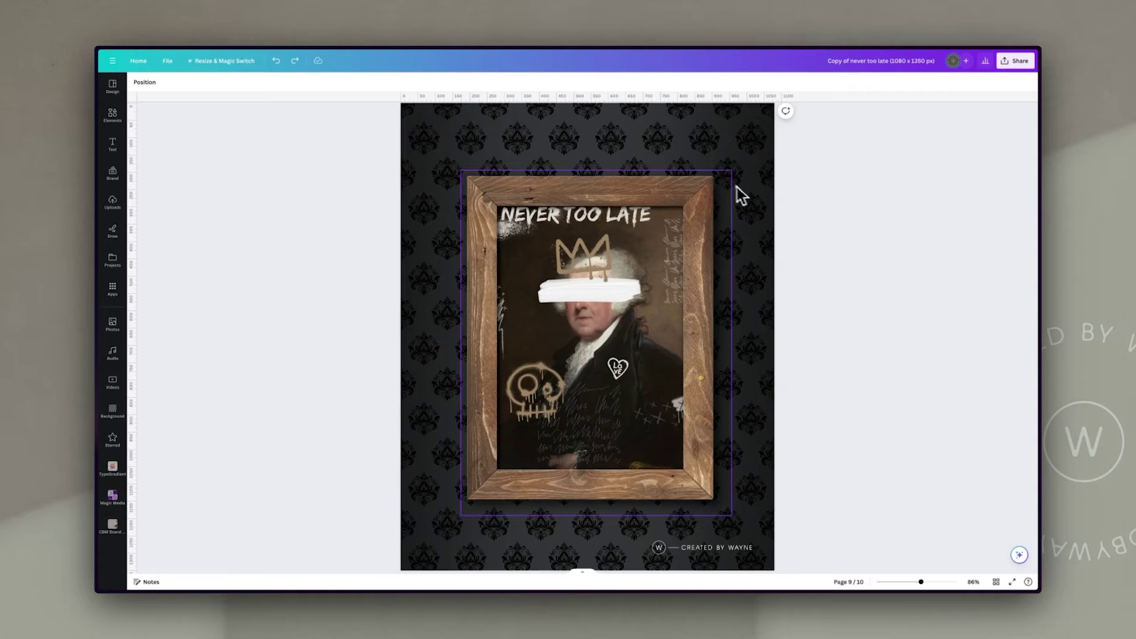
# - Delete the portrait's wooden frame and move the top-right scribbled text lower, zoomed to 145%
pyautogui.click(711, 185)
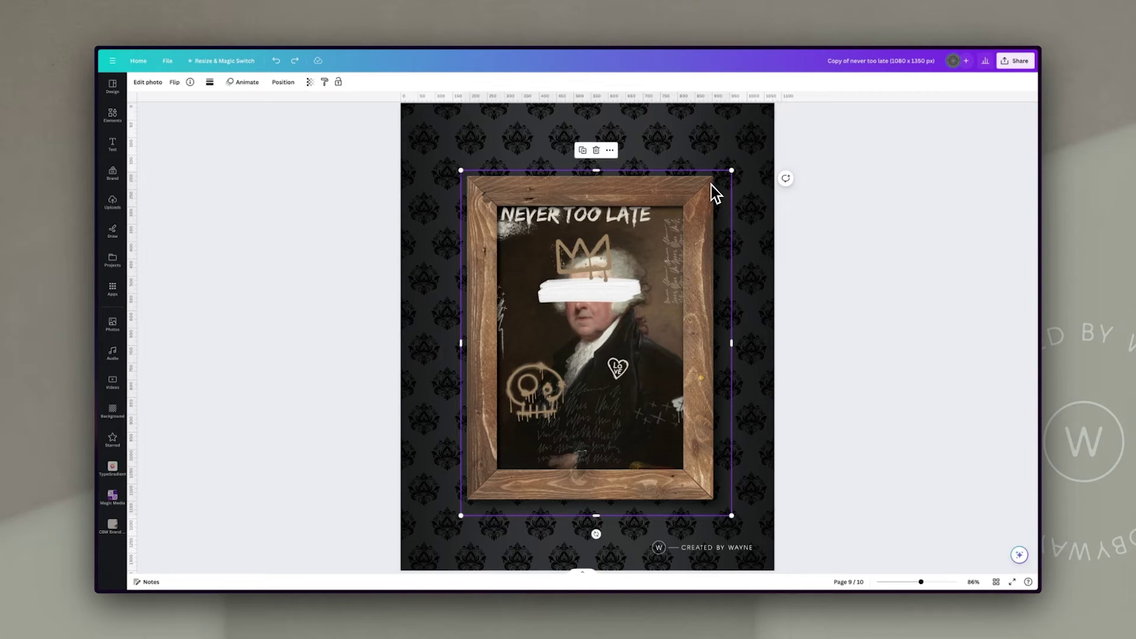
pyautogui.press('Delete')
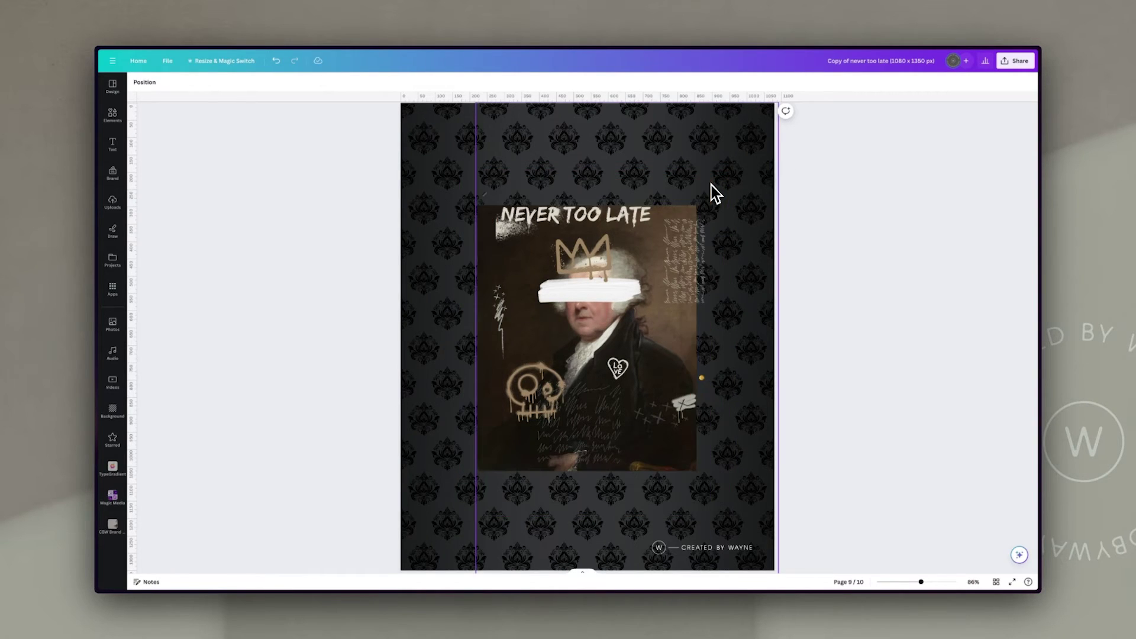
pyautogui.moveTo(921, 584); pyautogui.dragTo(932, 585)
pyautogui.click(755, 209)
pyautogui.moveTo(754, 208); pyautogui.dragTo(758, 290)
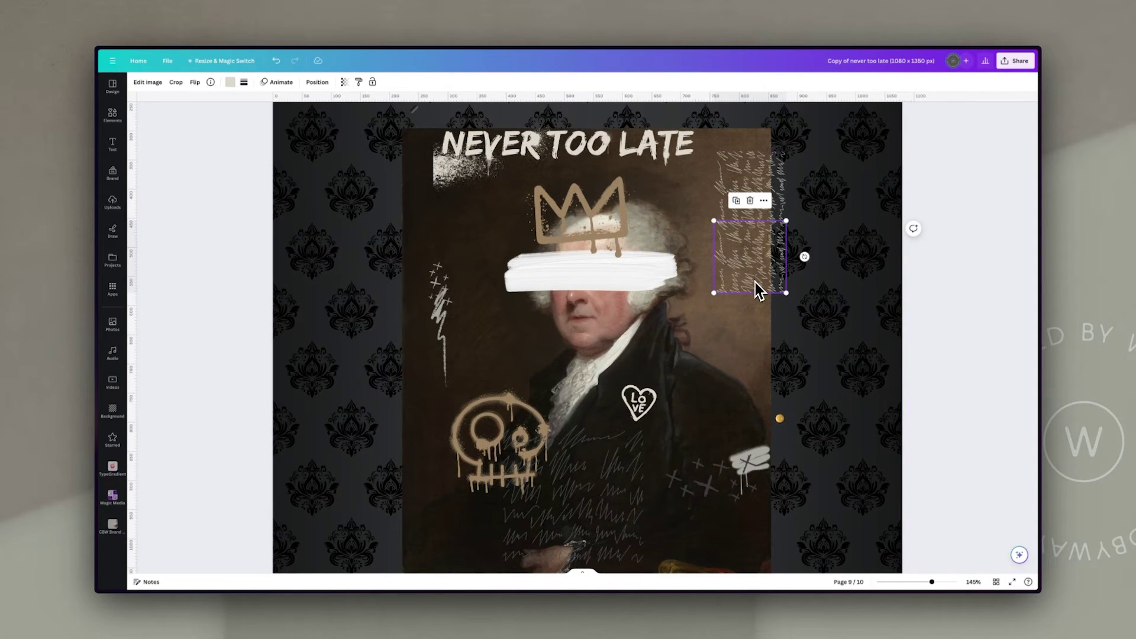
pyautogui.click(614, 490)
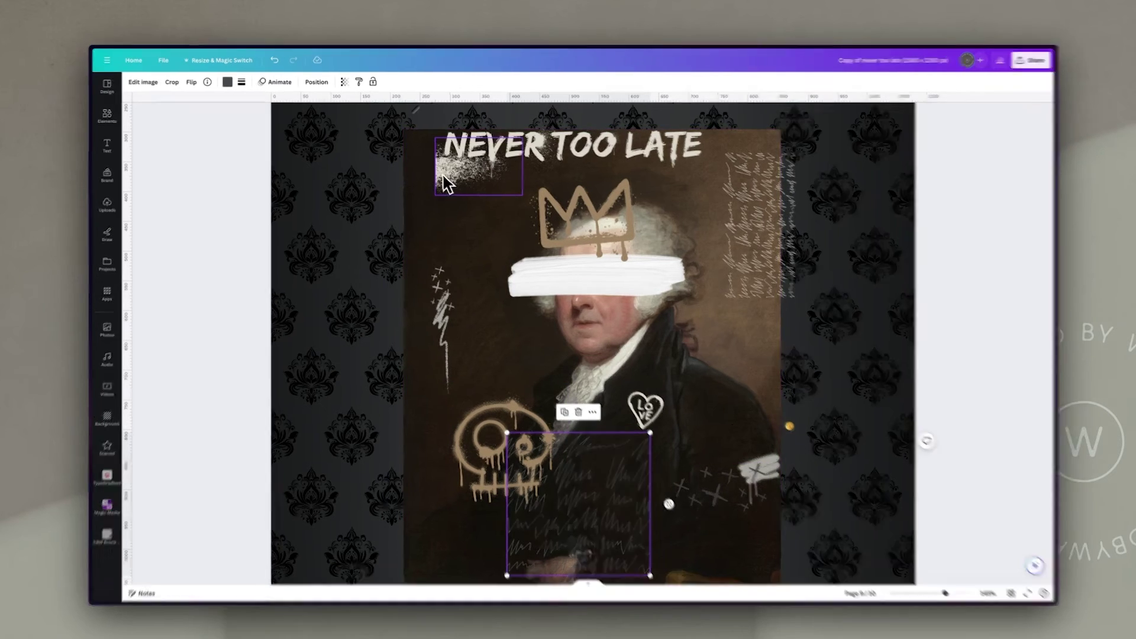
pyautogui.click(445, 177)
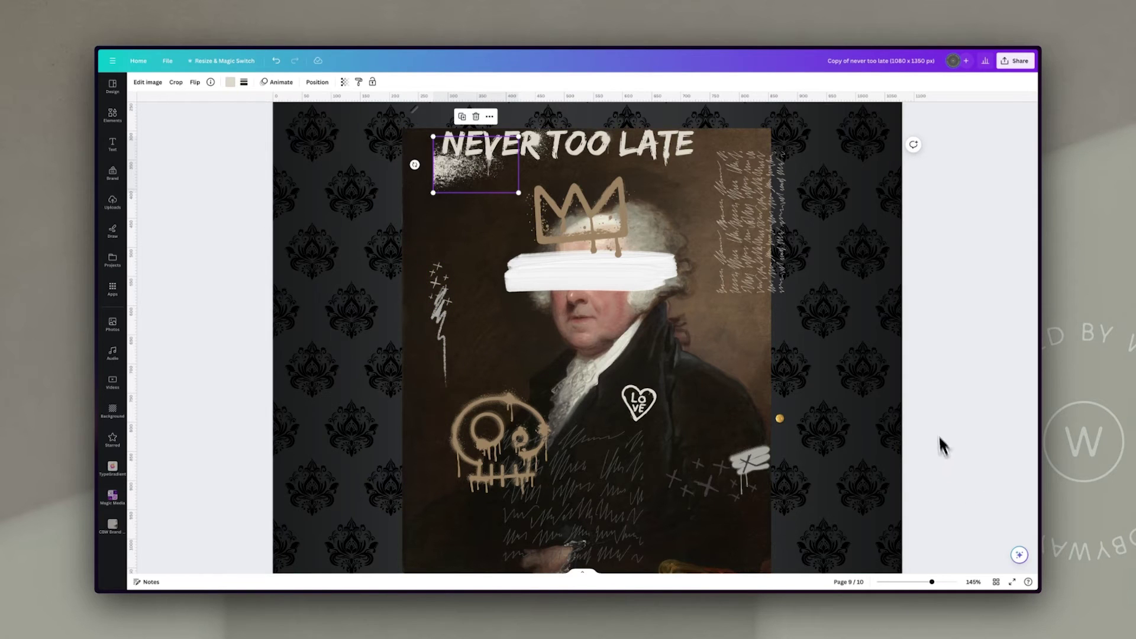
pyautogui.scroll(-1, 846, 435)
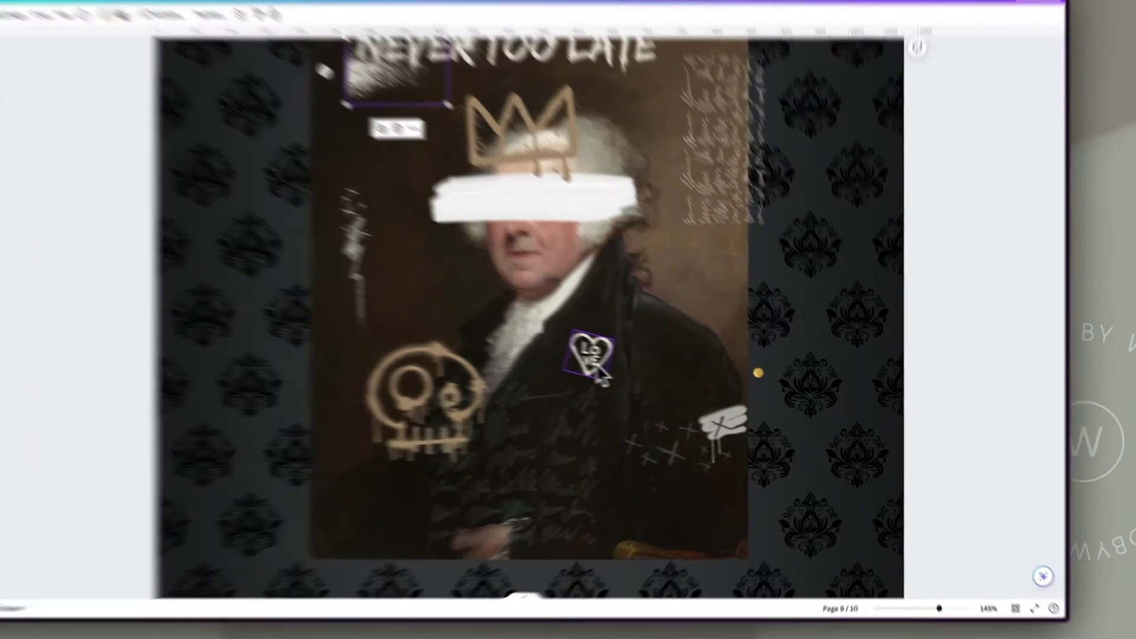
# - Restore the wooden frame around the graffitied portrait and zoom back out to 86%
pyautogui.click(639, 368)
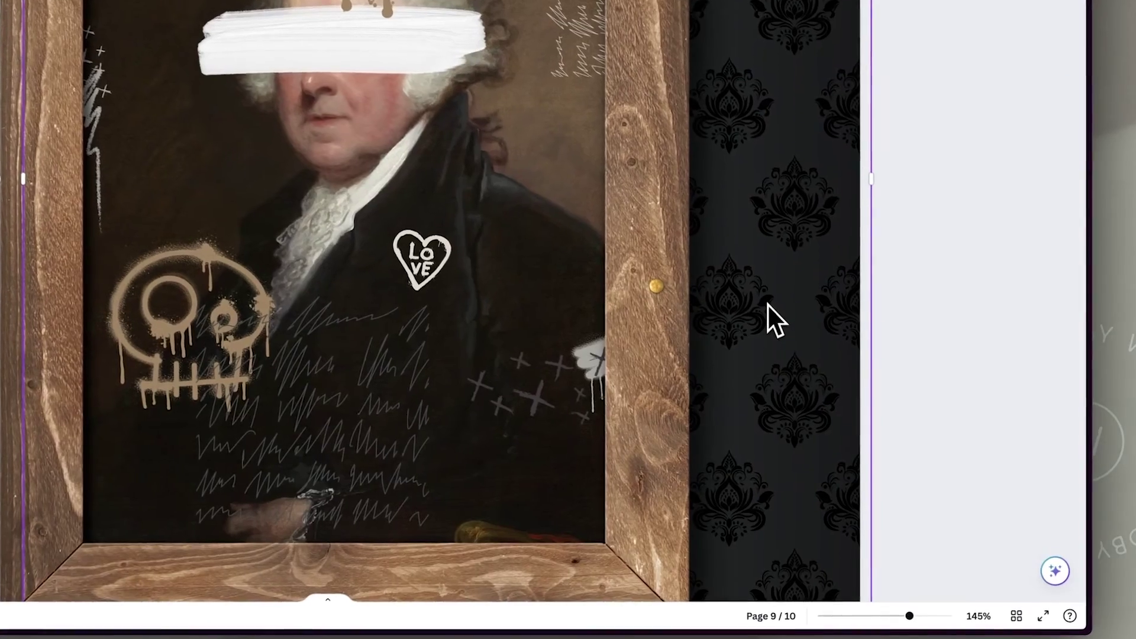
pyautogui.click(657, 289)
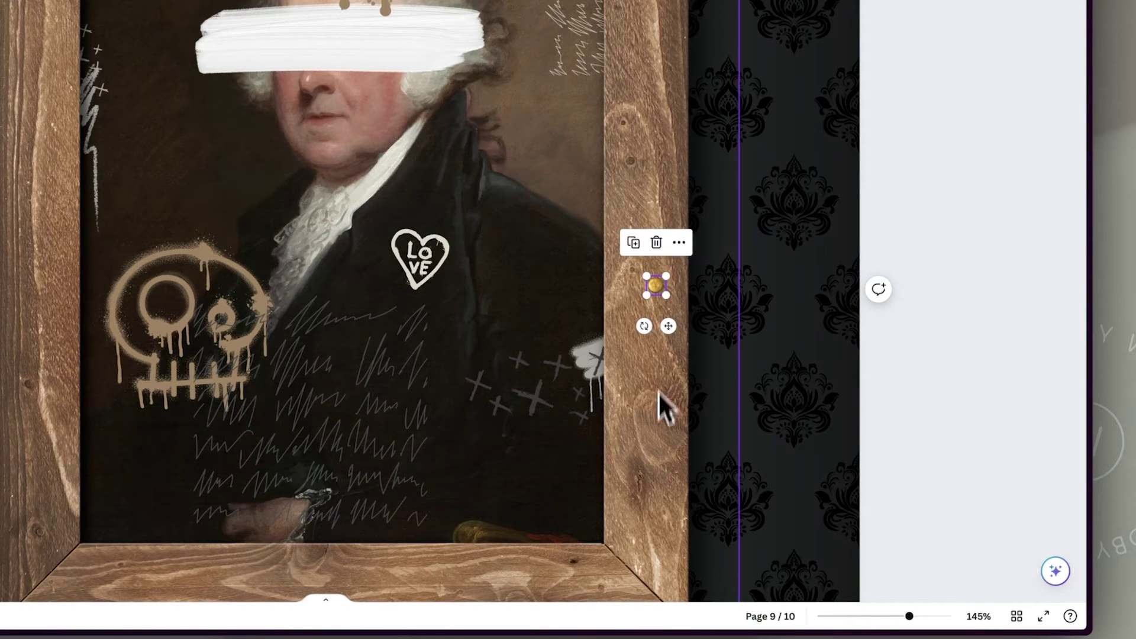
pyautogui.click(658, 421)
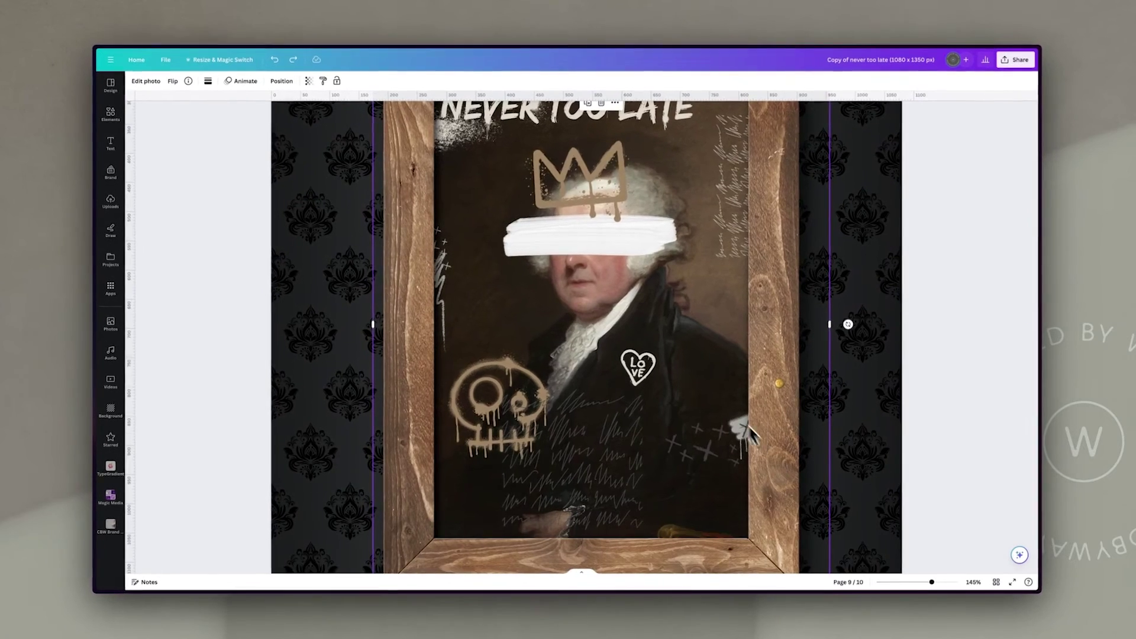
pyautogui.scroll(3, 743, 432)
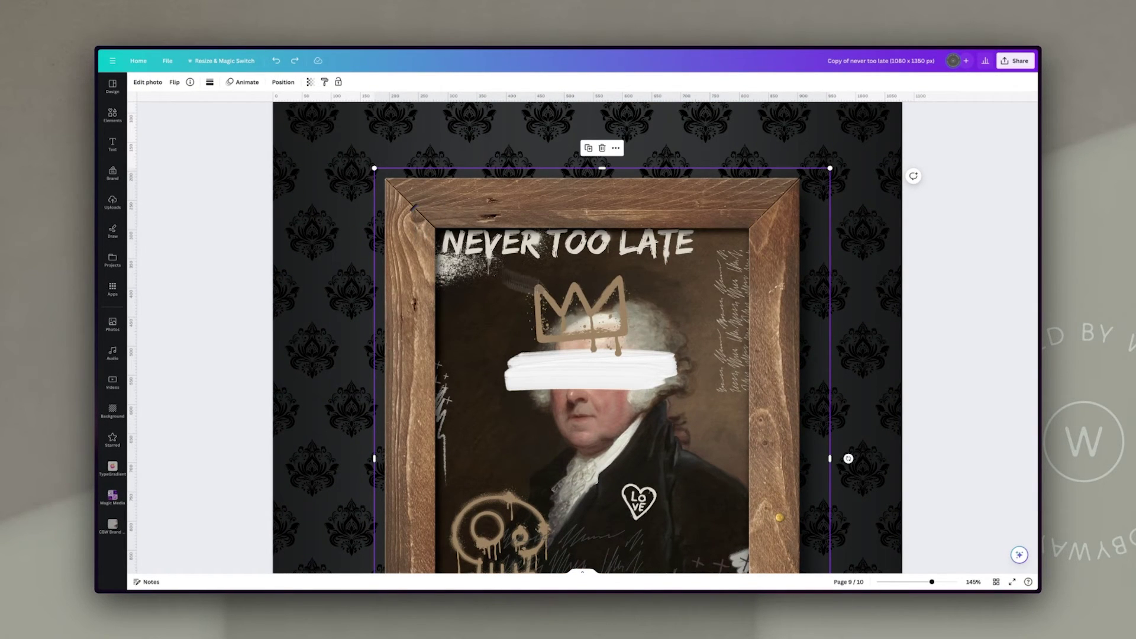
pyautogui.scroll(-1, 920, 473)
pyautogui.moveTo(924, 584); pyautogui.dragTo(892, 588)
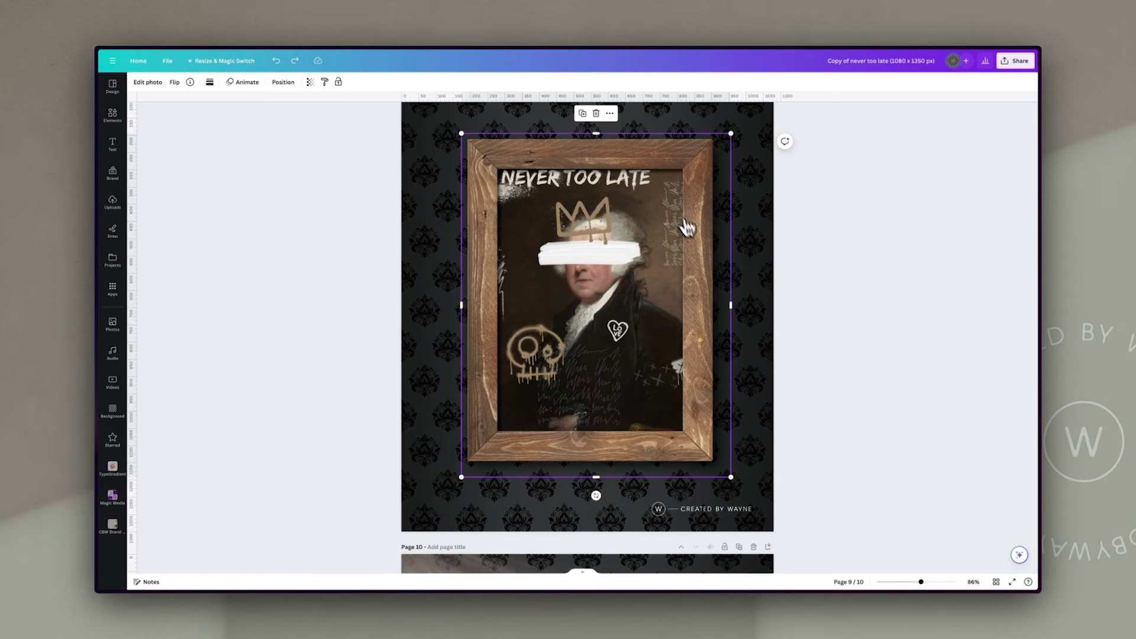
pyautogui.click(882, 299)
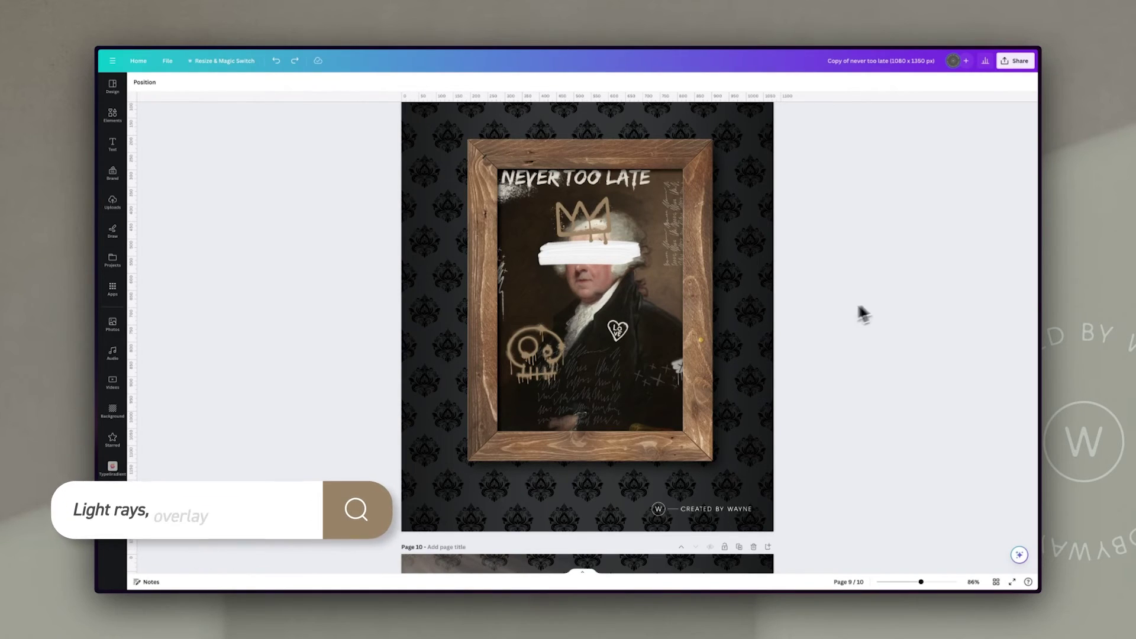
# - On page 10, move the light-rays overlay to the top-left and enlarge it well beyond the page
pyautogui.scroll(-7, 821, 344)
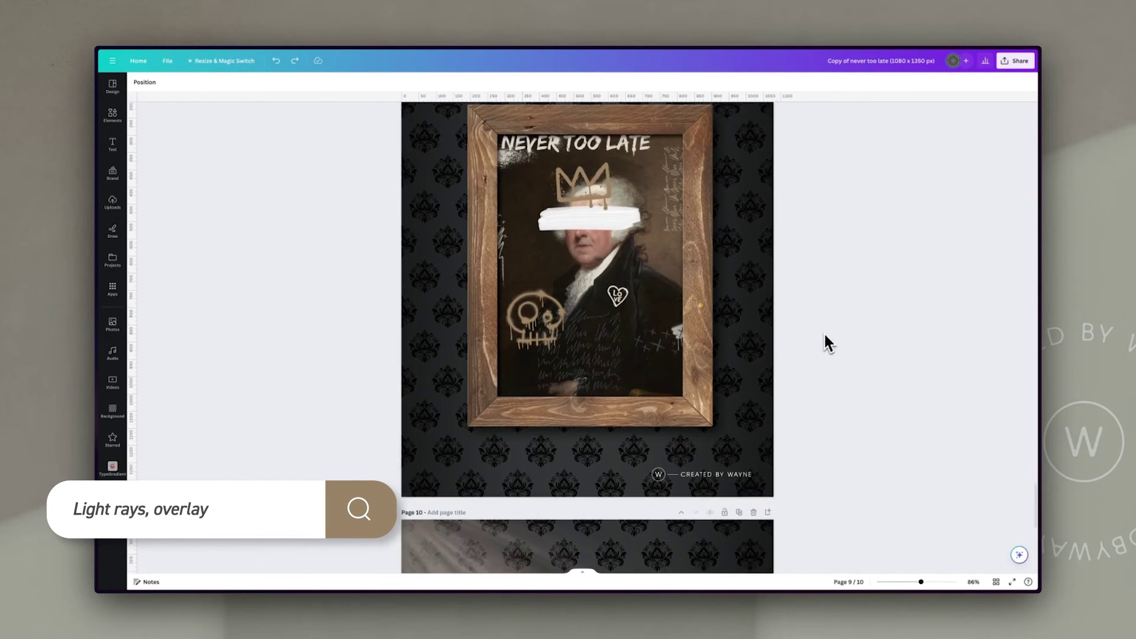
pyautogui.click(454, 195)
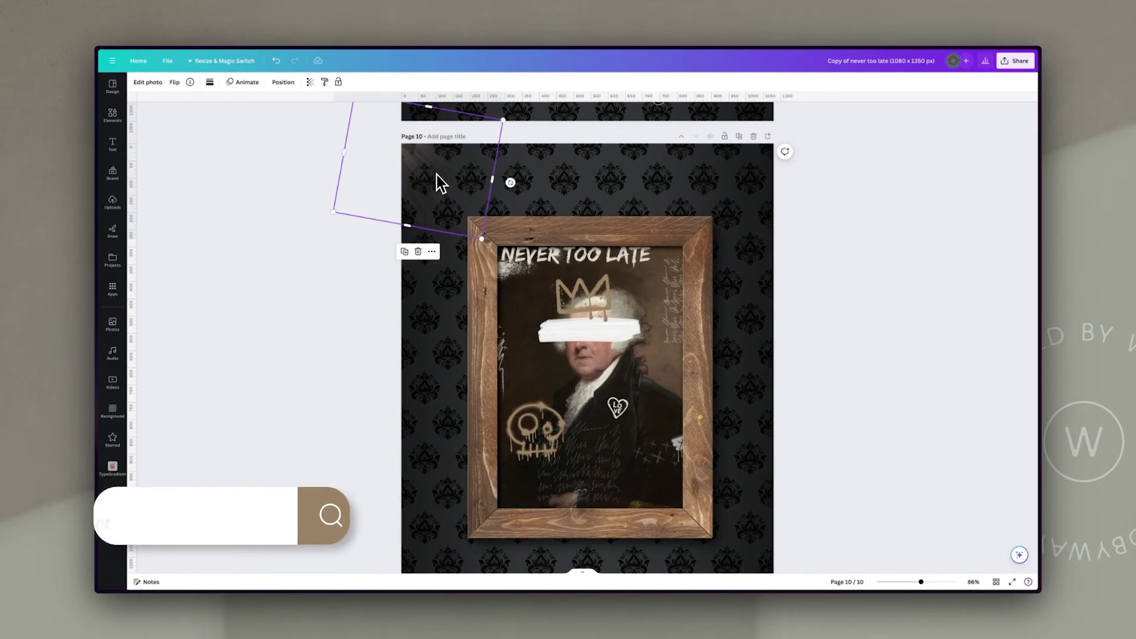
pyautogui.moveTo(436, 178); pyautogui.dragTo(509, 238)
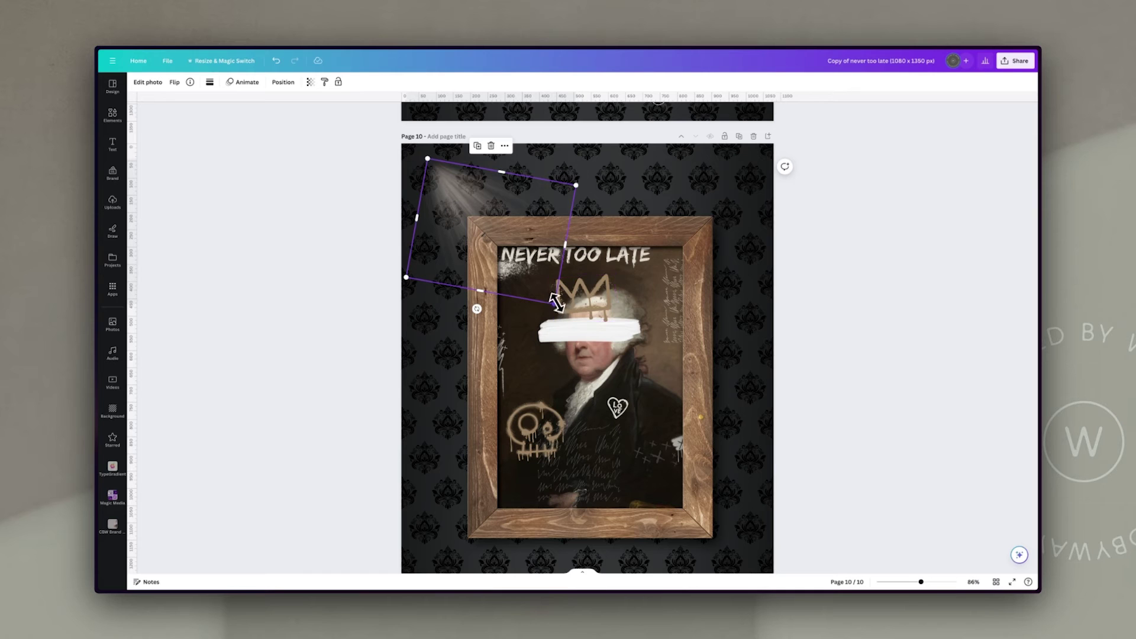
pyautogui.moveTo(554, 301); pyautogui.dragTo(476, 207)
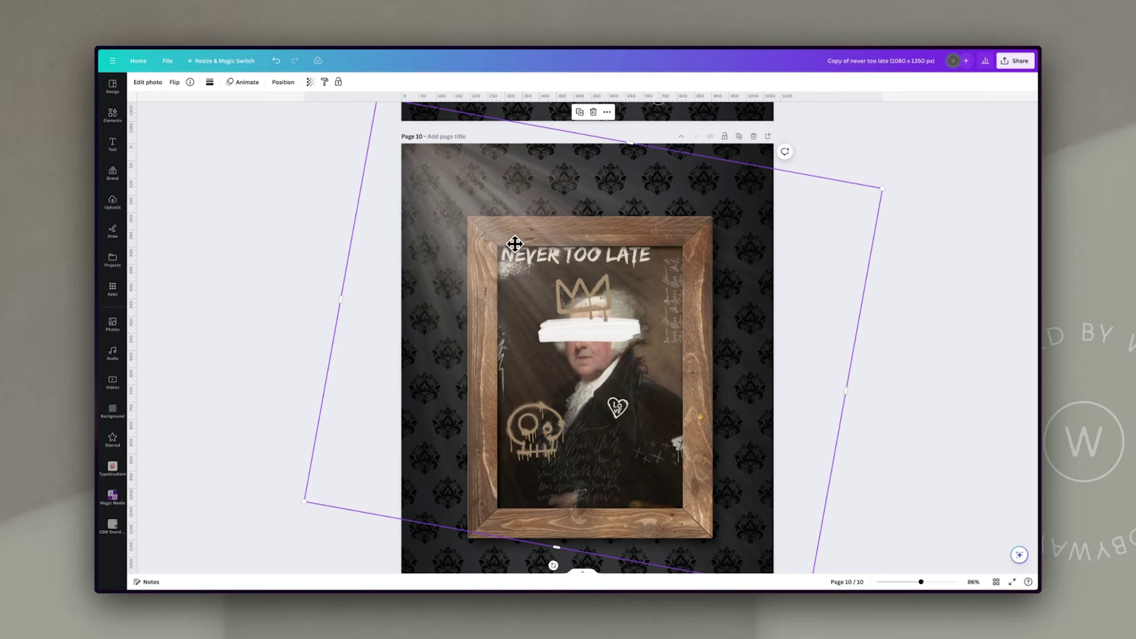
pyautogui.click(911, 415)
pyautogui.scroll(-1, 878, 408)
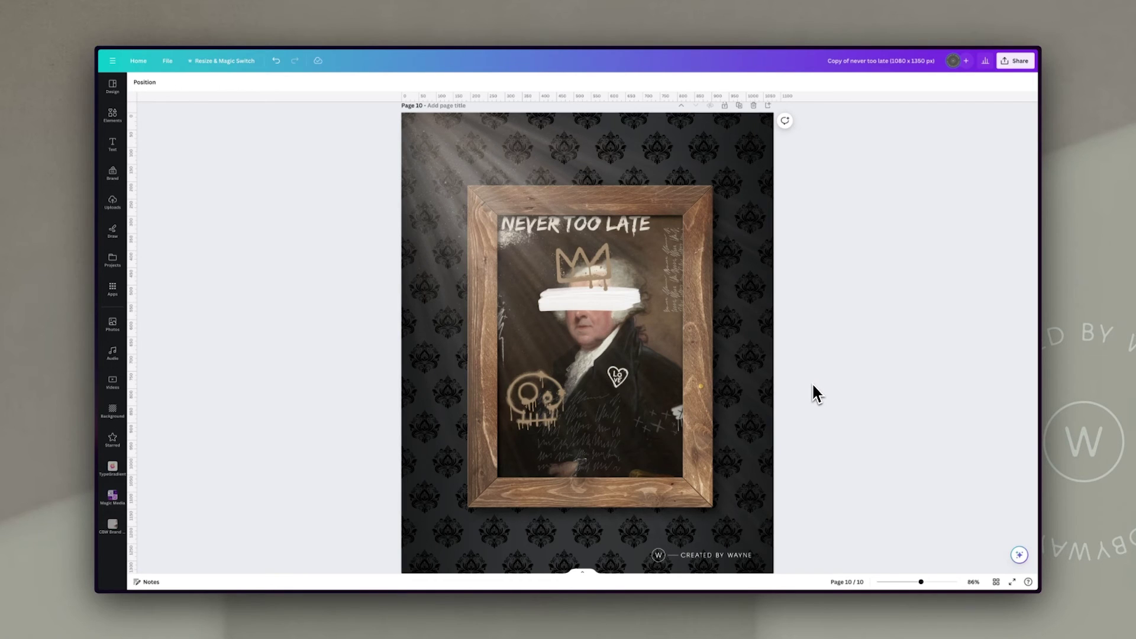
pyautogui.scroll(-1, 811, 382)
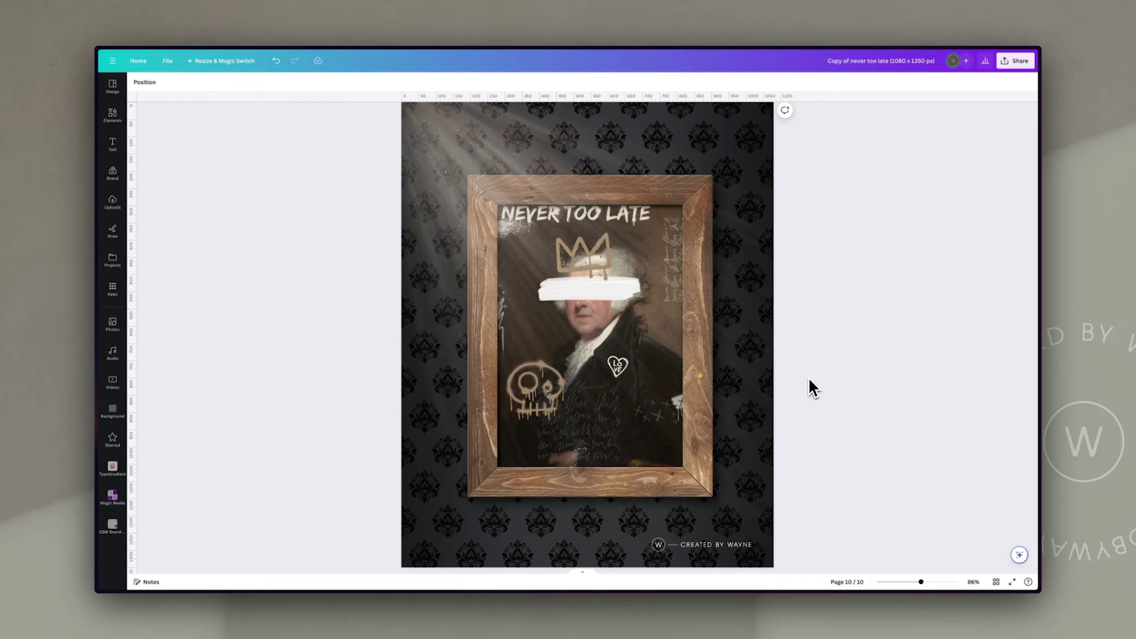